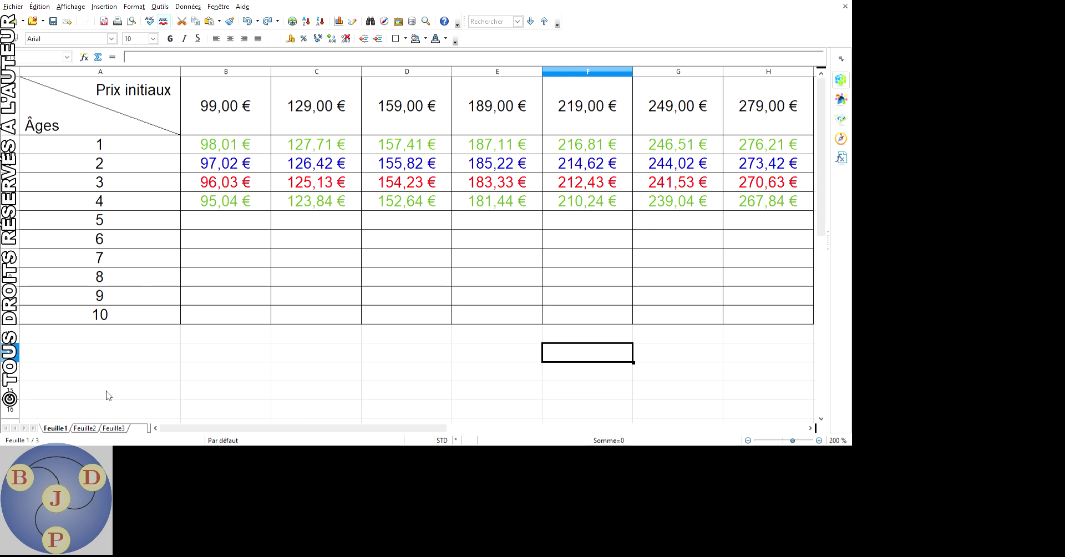
On Feuille2, add a diagonal border from upper-left to lower-right in cell A1 and enlarge the cell in height and width
key(ctrl+Page_Down)
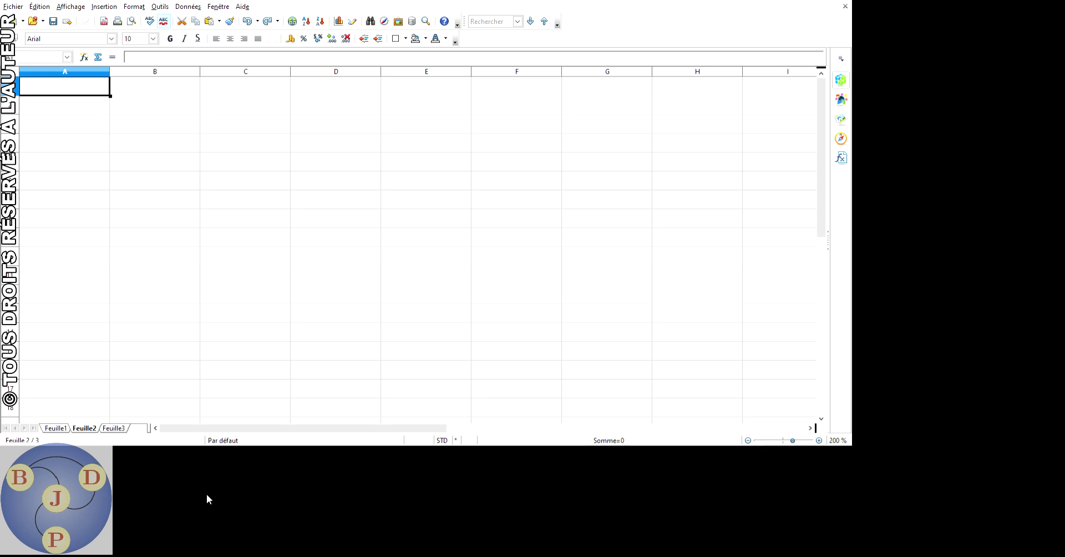
key(ctrl+Page_Up)
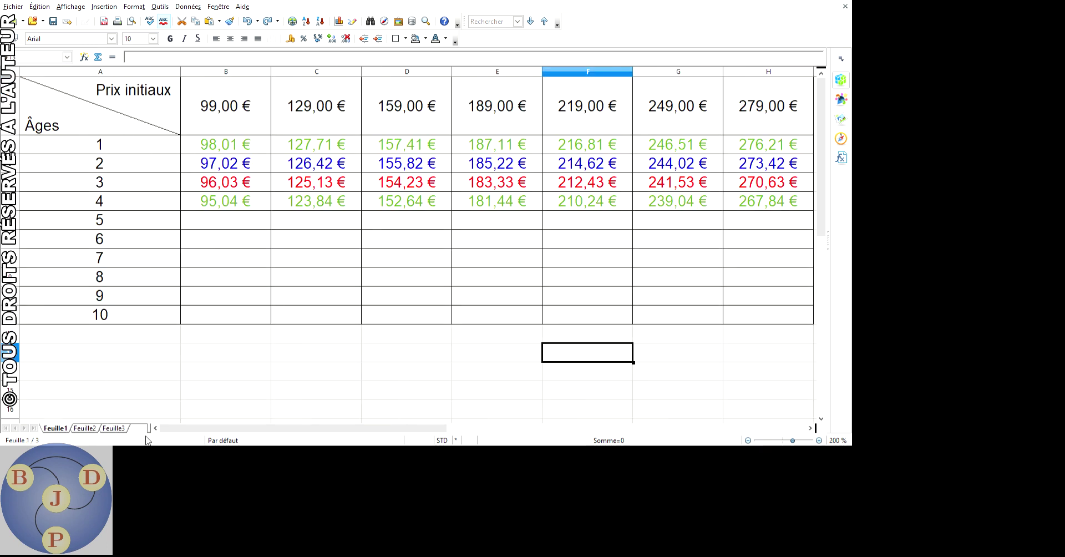
key(ctrl+Page_Down)
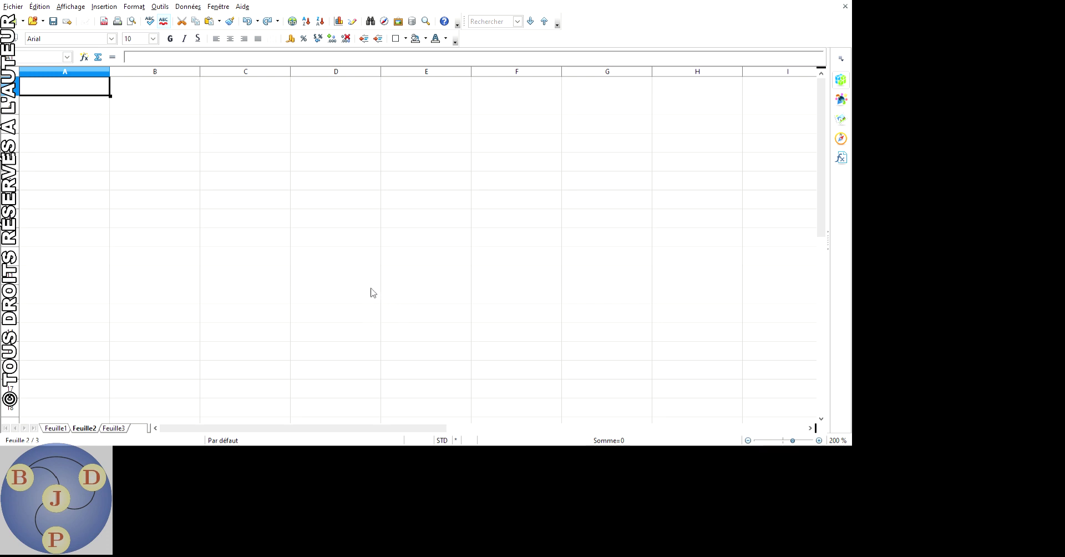
click(545, 452)
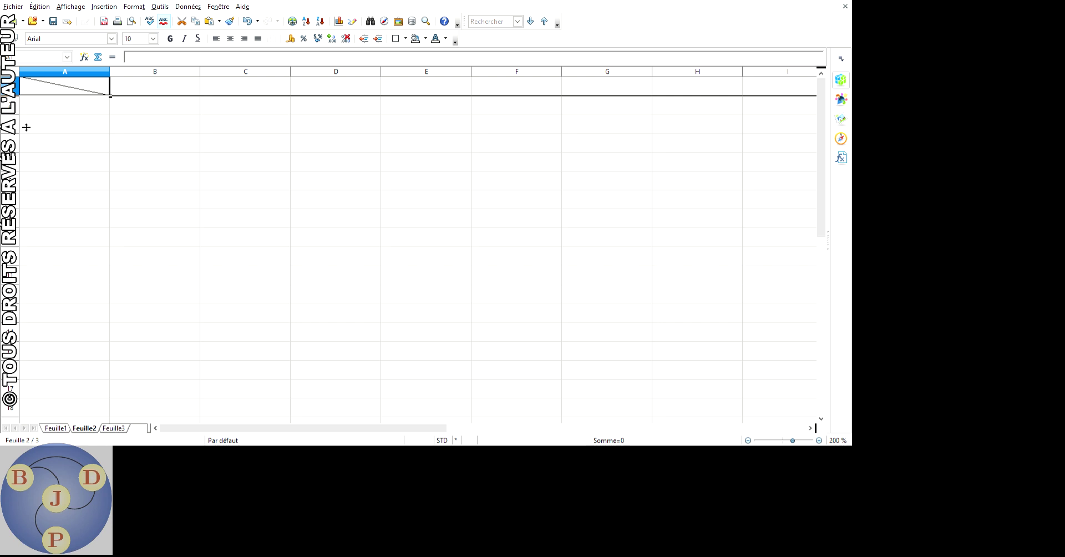
drag(26, 127, 26, 152)
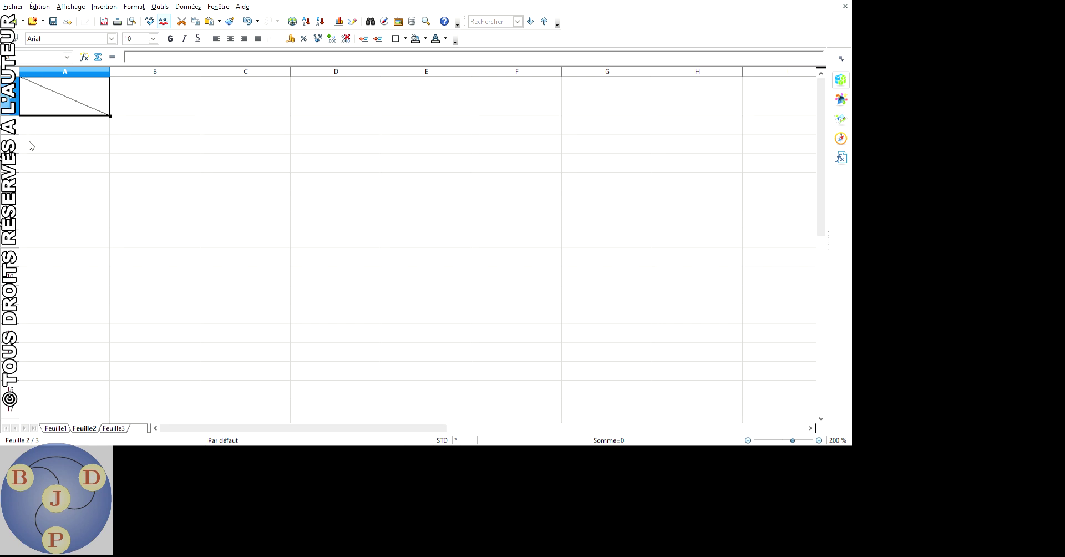
drag(145, 98, 207, 96)
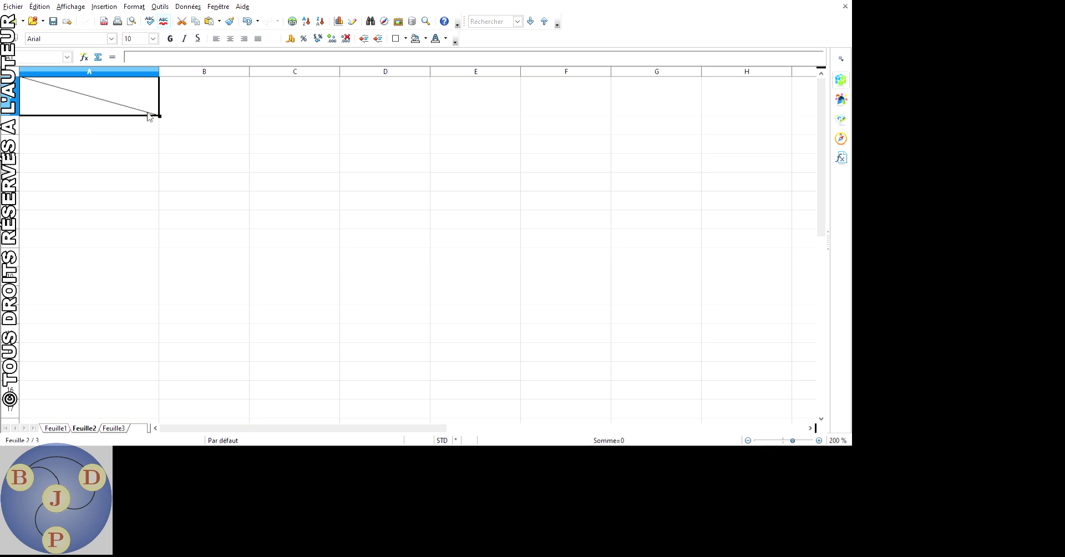
Enter "Prix initiaux" in cell A1
key(F2)
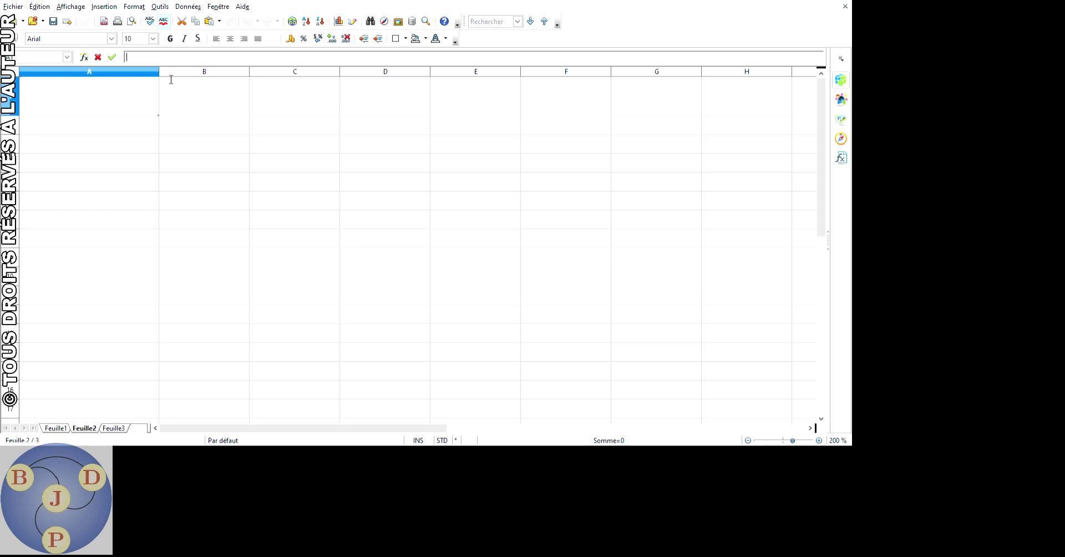
text(Prix initiaux)
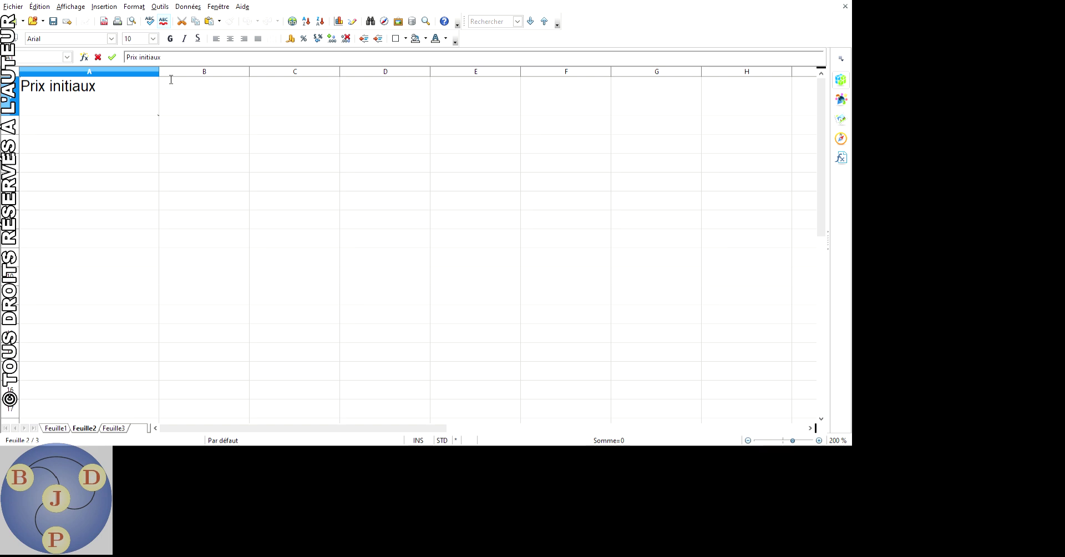
key(Return)
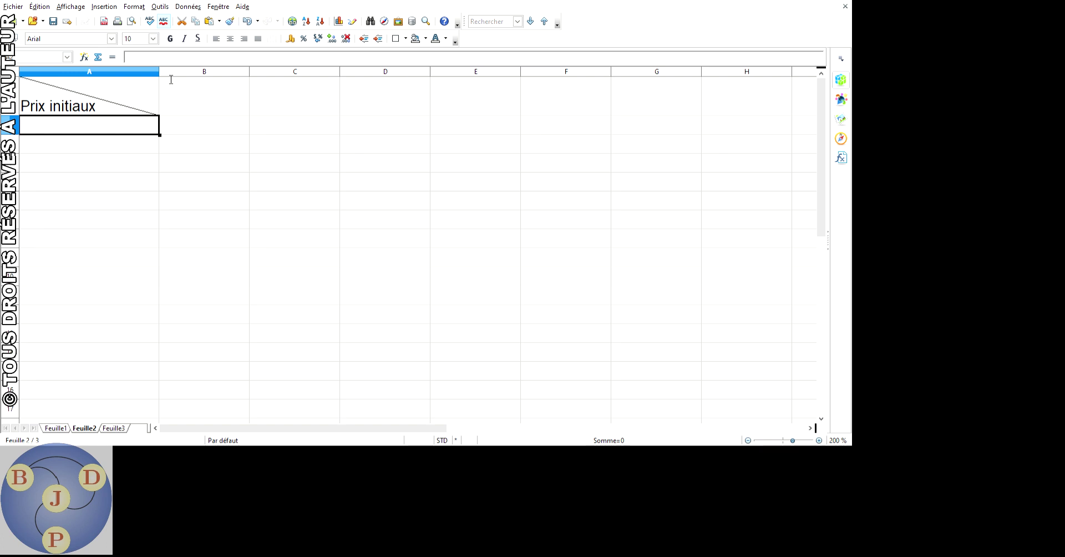
key(Up)
key(F2)
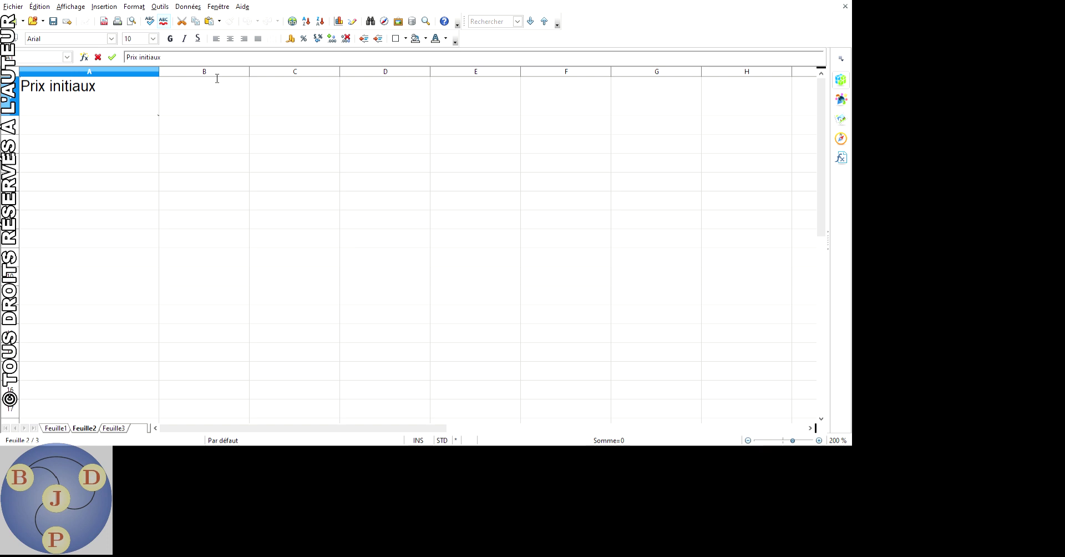
key(Return)
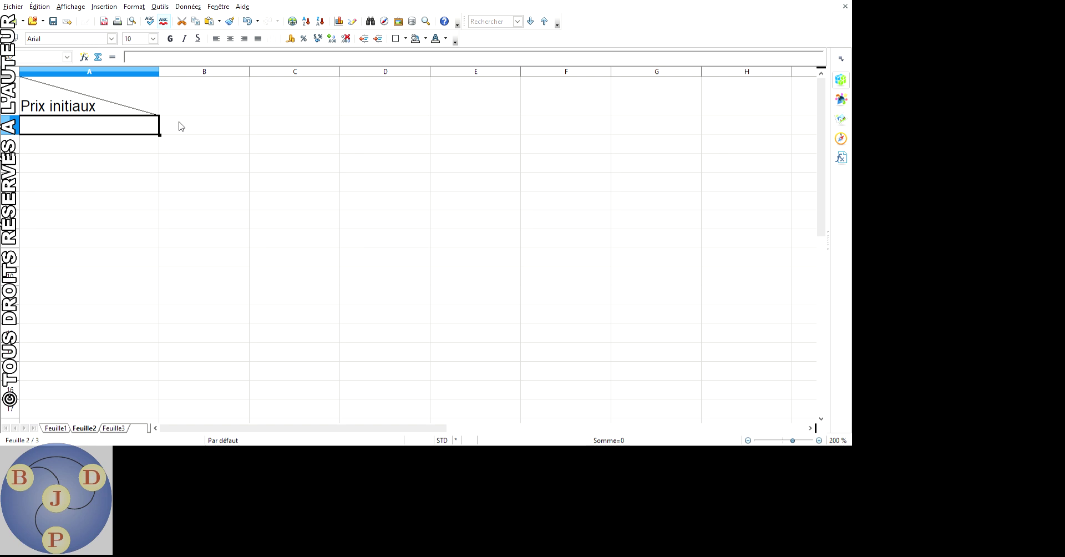
Add a second line reading "Âges" below "Prix initiaux" inside cell A1
key(Up)
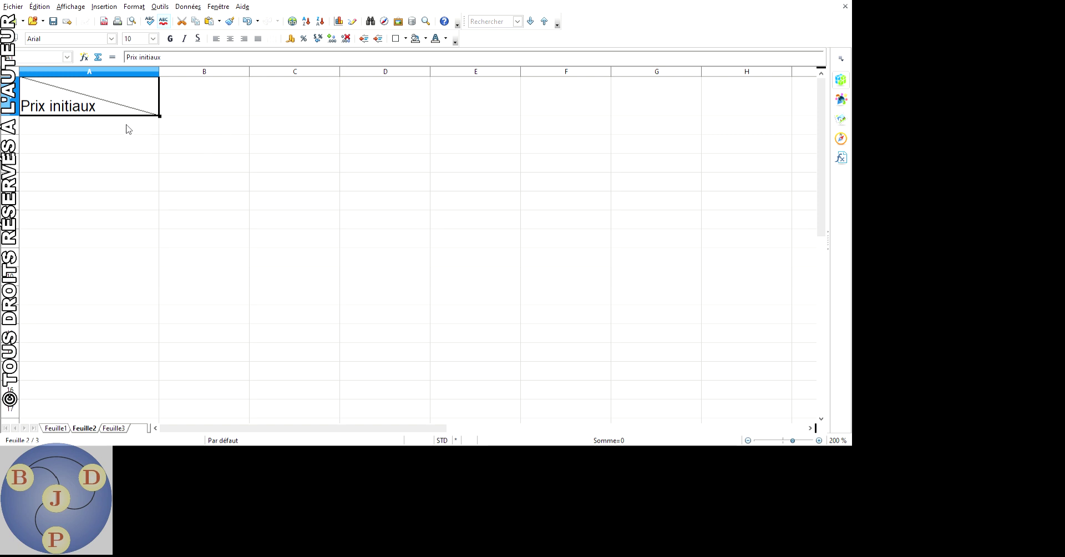
key(F2)
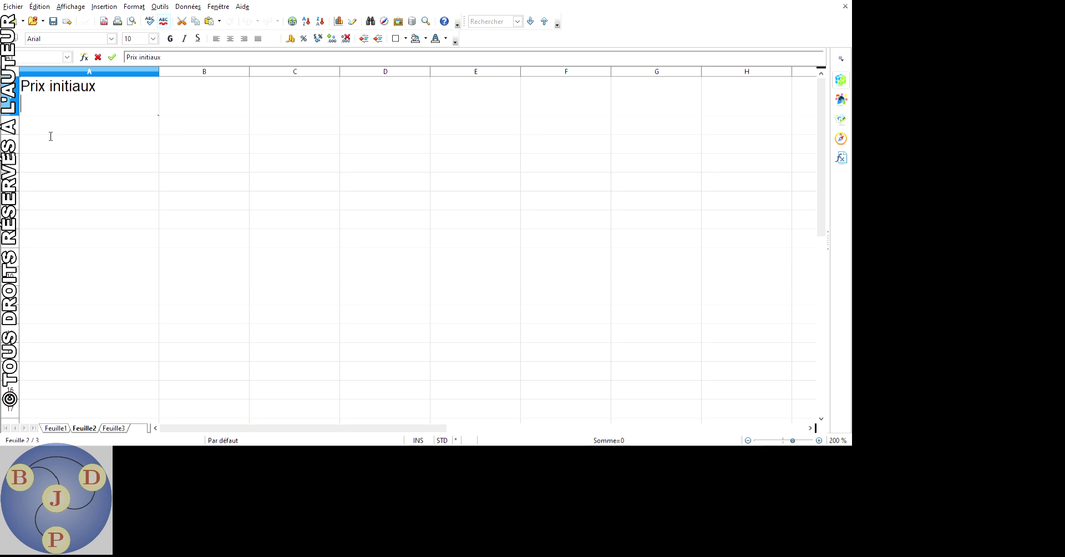
text(Â)
text(ges)
click(50, 136)
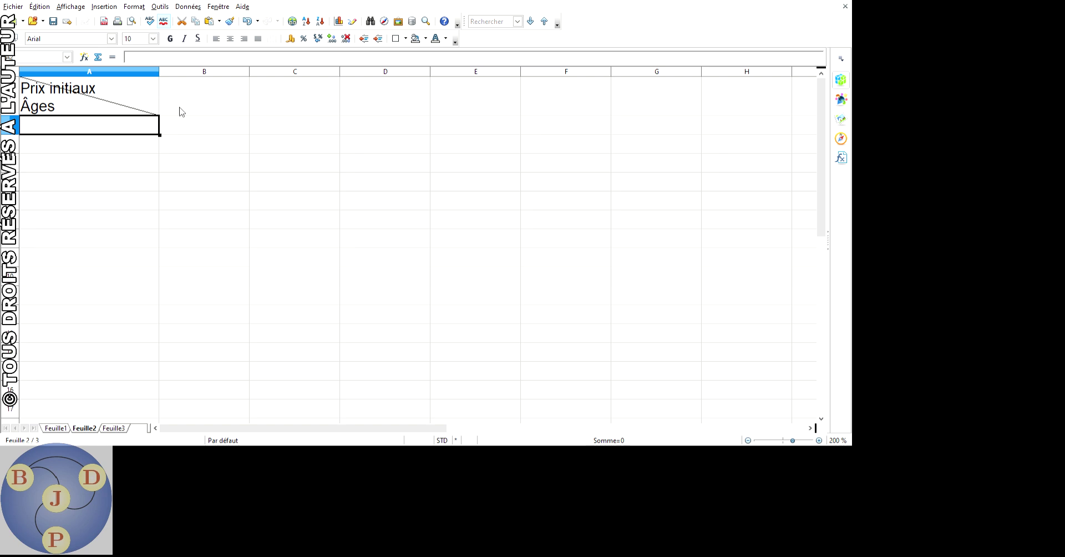
Insert leading spaces before "Prix initiaux" in A1 to push it against the cell's right edge, above the diagonal
click(113, 114)
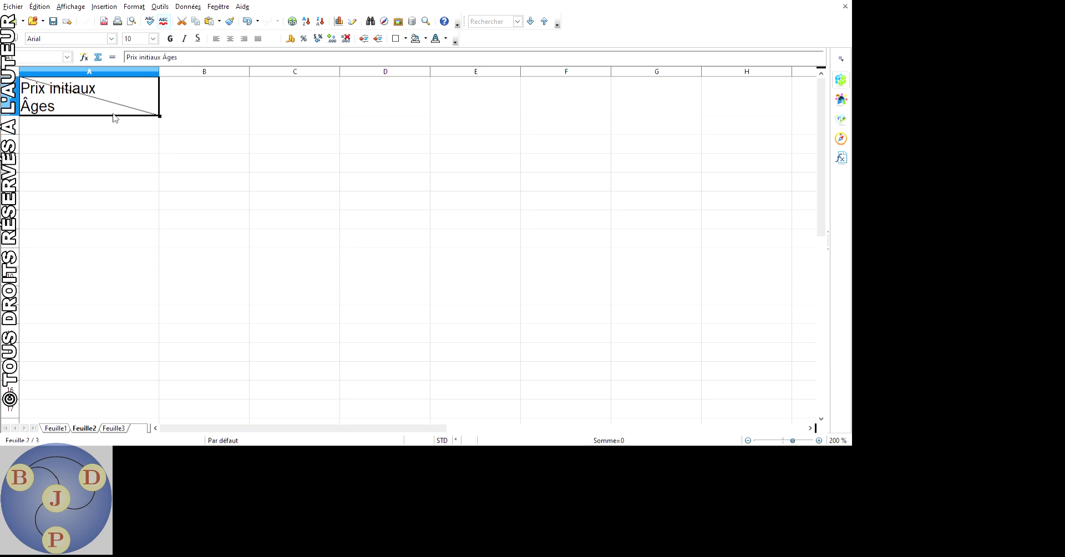
double_click(114, 116)
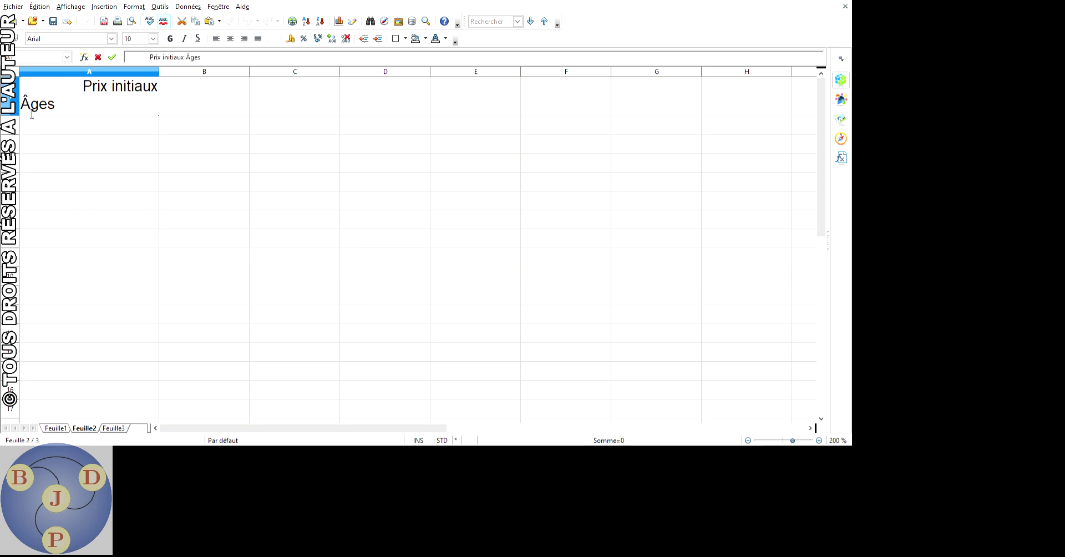
key(Return)
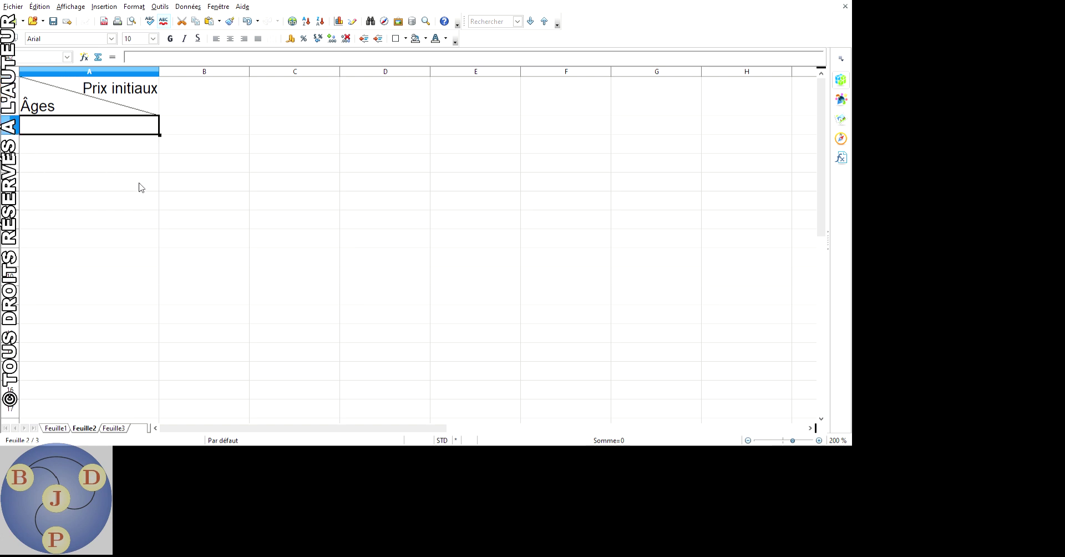
Widen column A slightly and add one more leading space before "Prix initiaux" in A1
drag(207, 98, 211, 99)
click(162, 115)
double_click(162, 115)
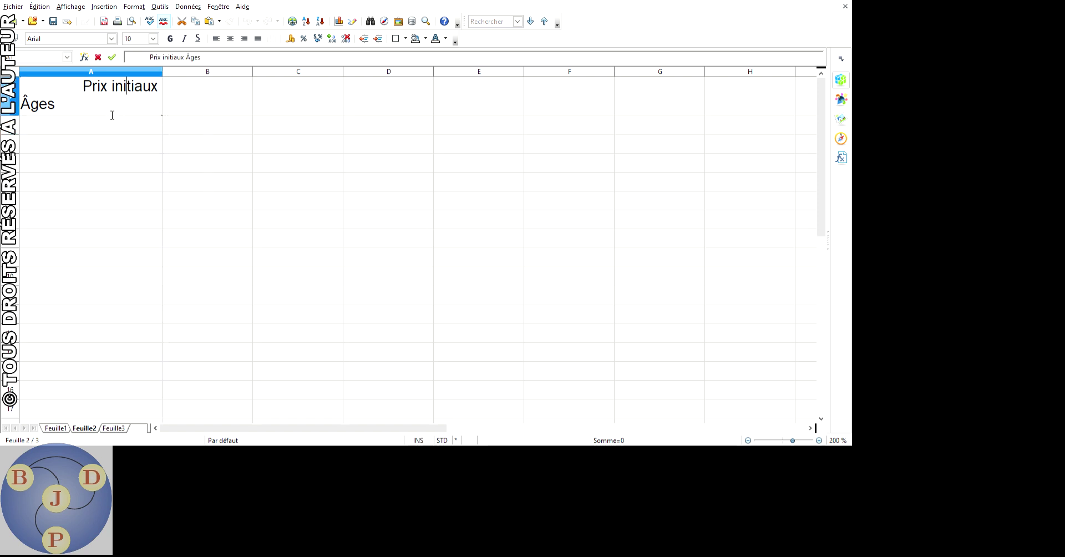
key(Home)
key(Return)
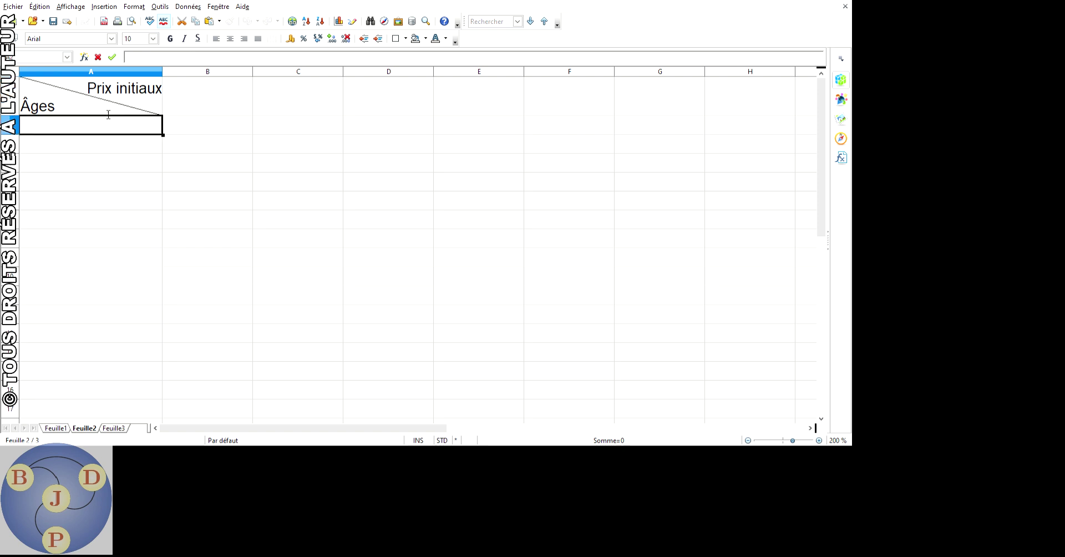
key(Down)
key(Down)
key(Down)
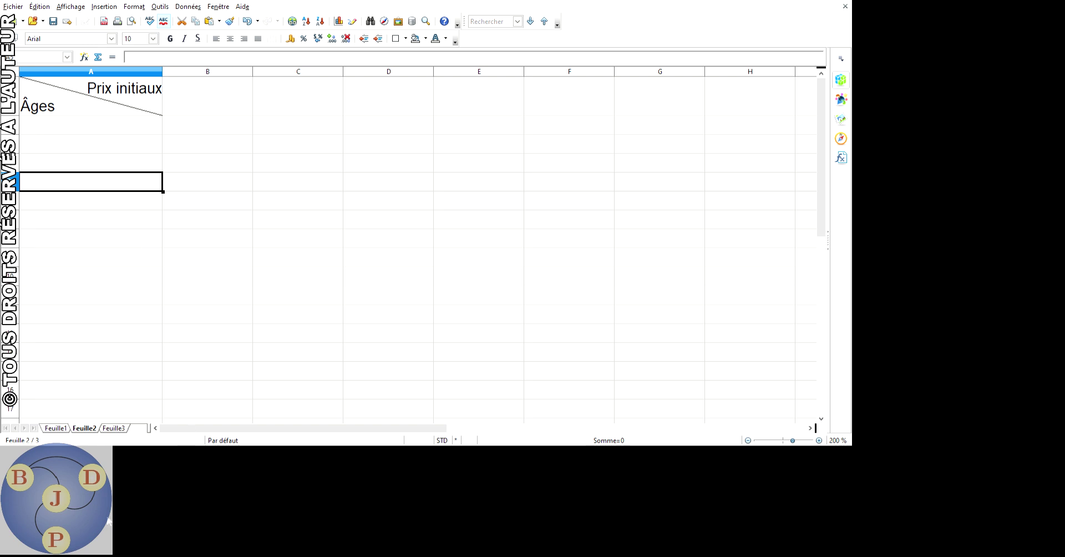
Following the Feuille1 model, enter the prices 99, 129, 159, 189, 219, 249 and 279 in cells B1 to H1 of Feuille2
key(ctrl+Page_Up)
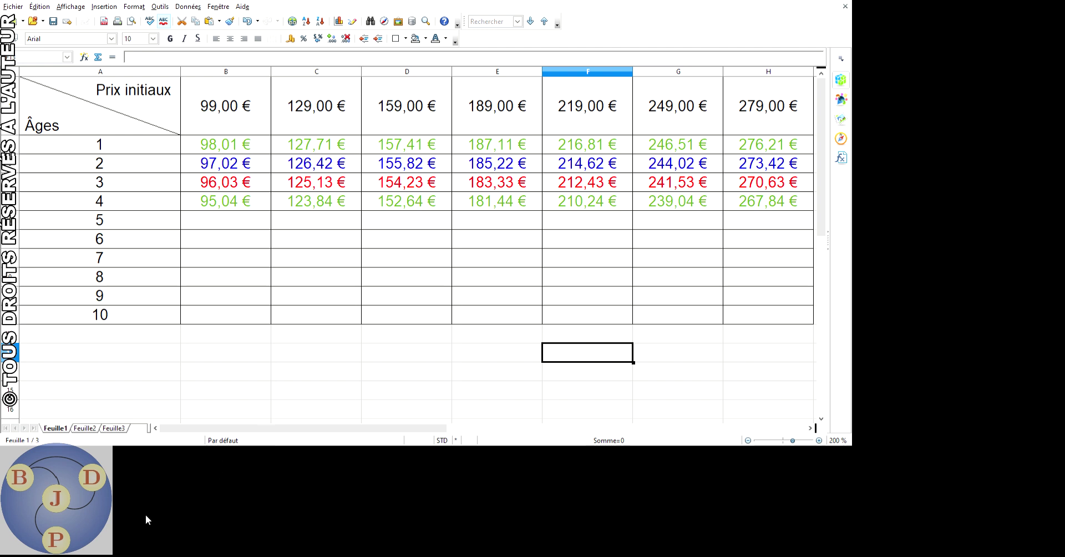
key(ctrl+Page_Down)
click(249, 112)
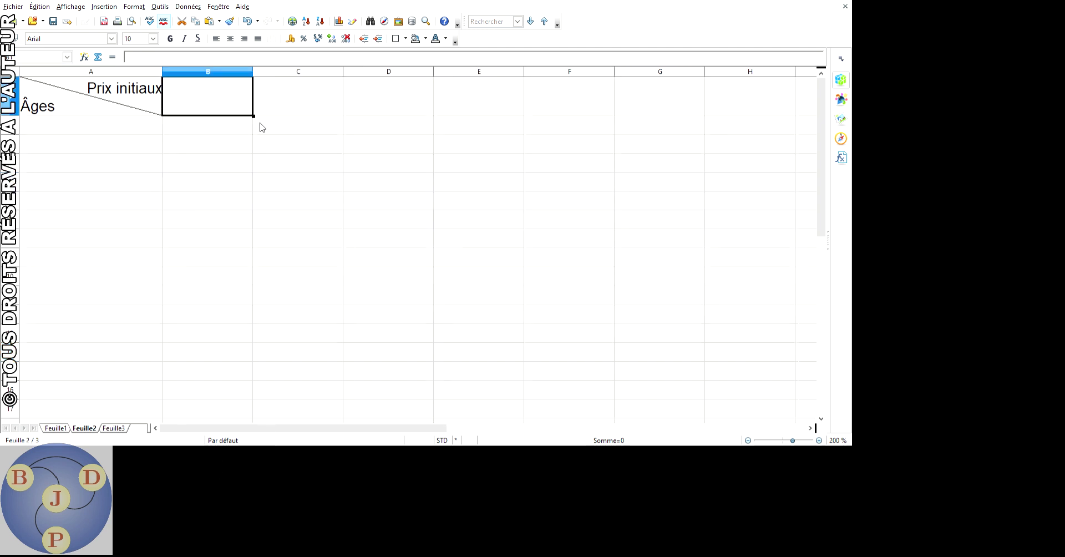
text(99)
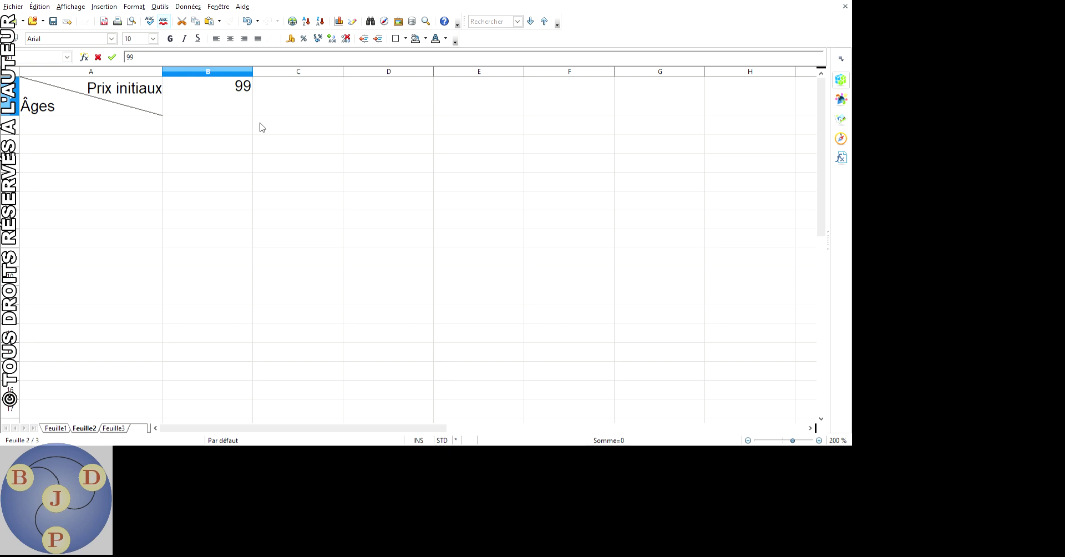
key(Tab)
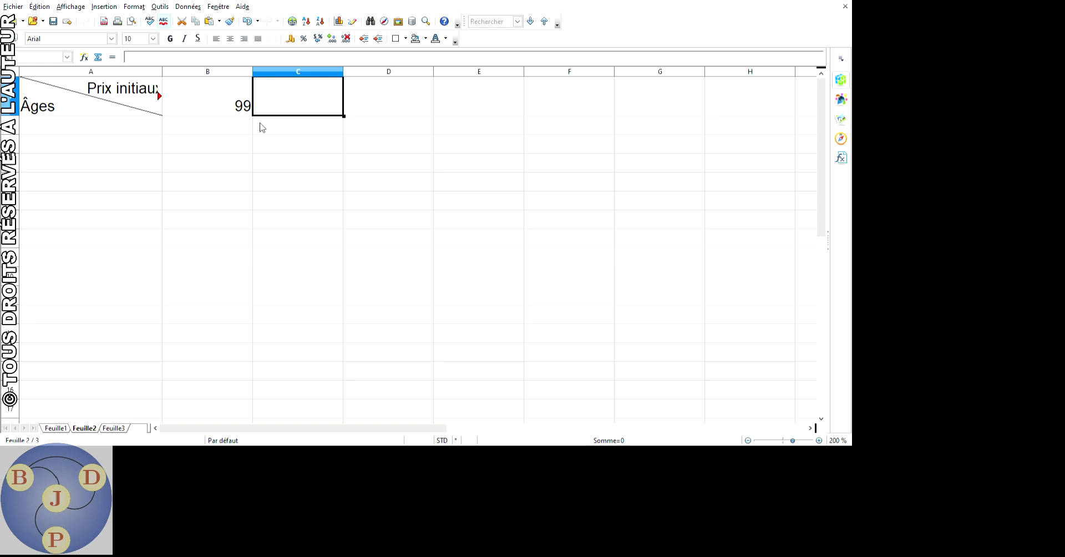
text(129)
key(Tab)
text(159)
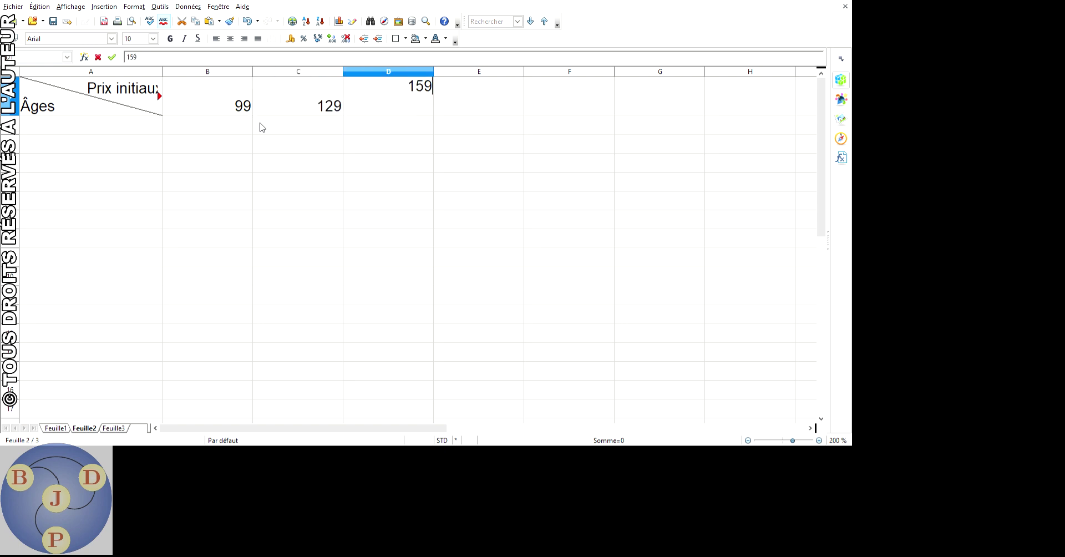
key(Tab)
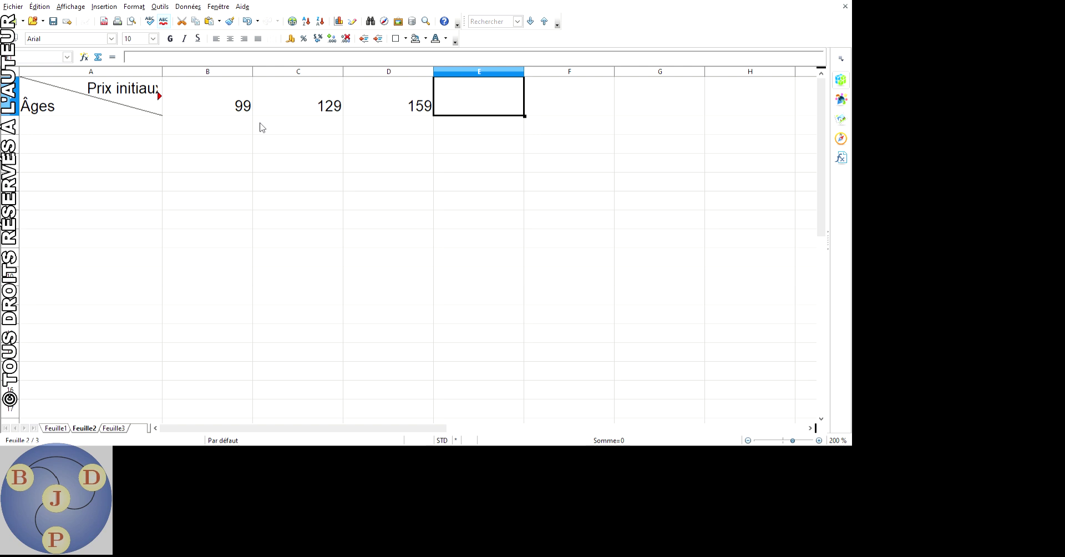
text(189)
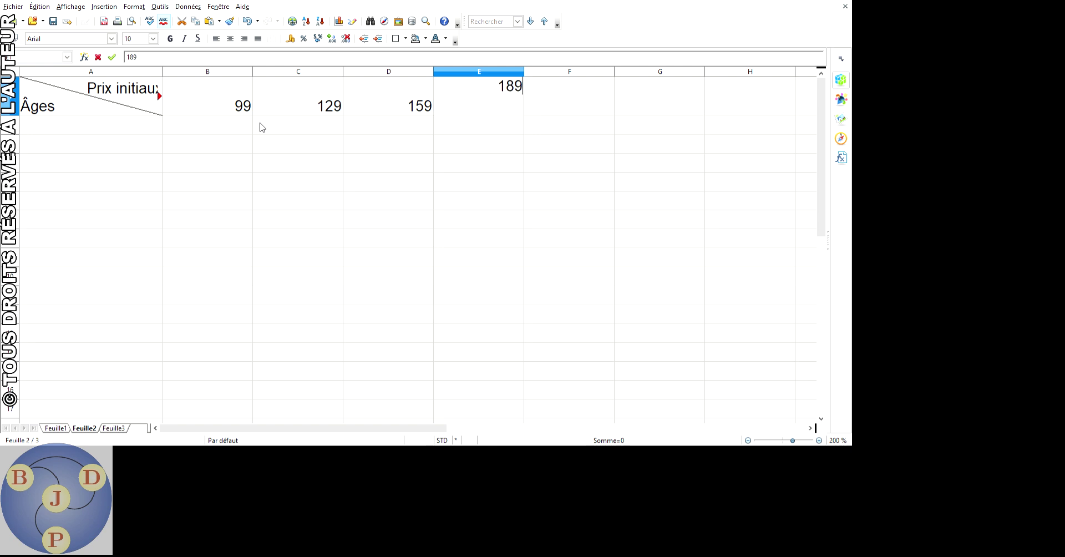
key(Tab)
text(219)
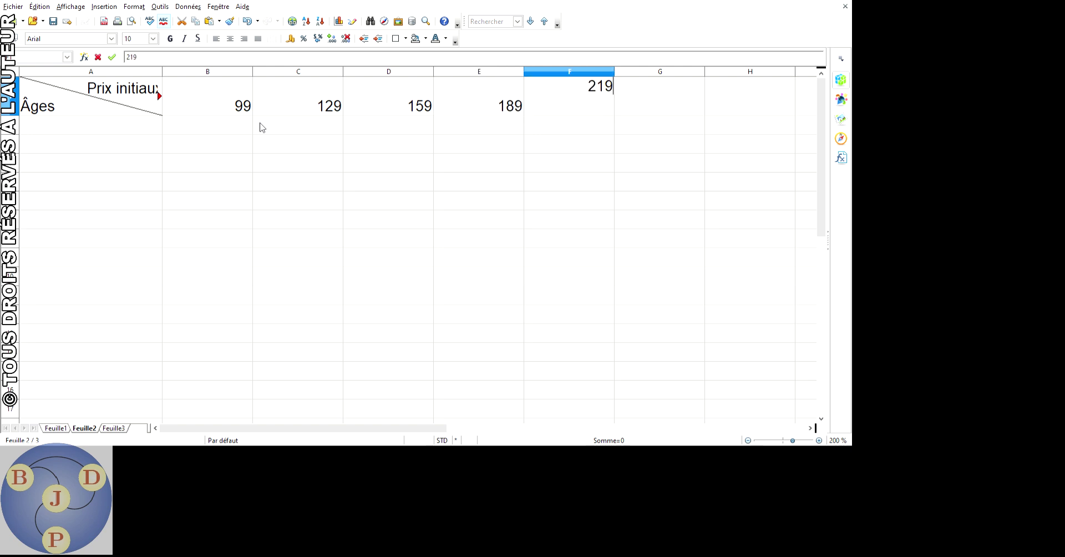
key(Tab)
text(249)
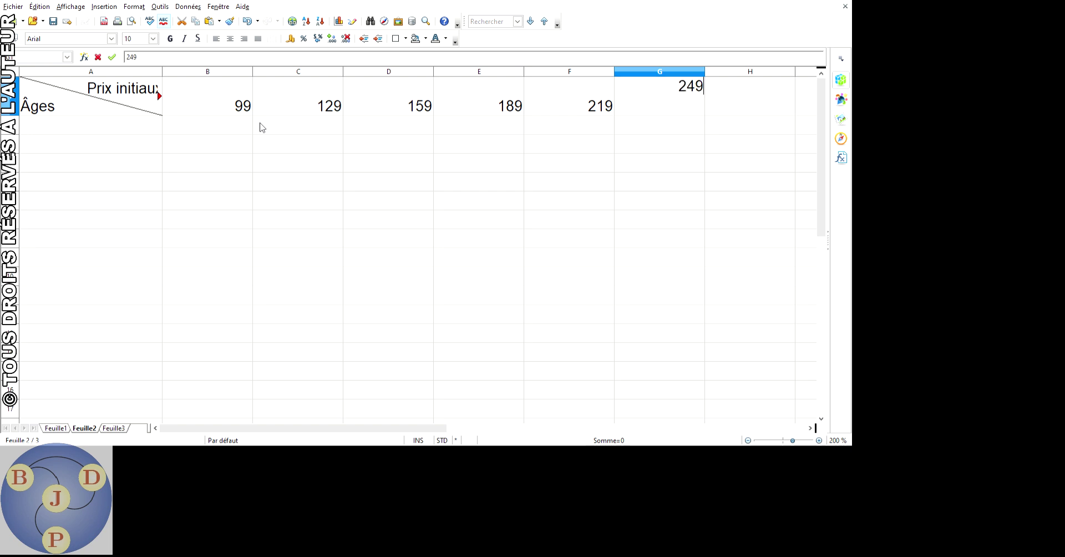
key(Tab)
text(279)
key(Return)
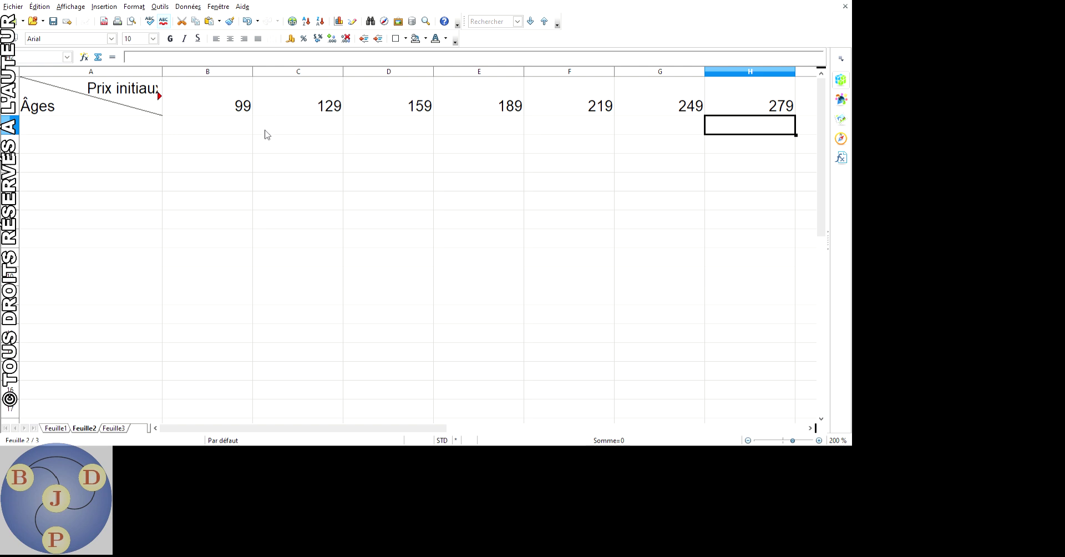
drag(211, 100, 299, 101)
key(shift+Right)
key(shift+Right)
key(shift+Right)
key(shift+Right)
key(shift+Right)
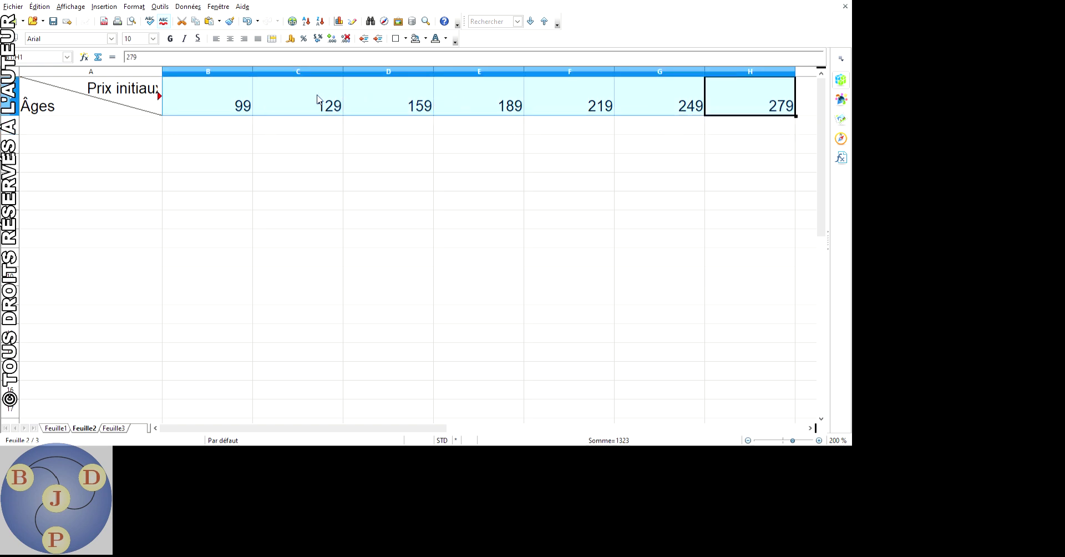
Format the whole of columns B to H as euro currency with two decimals and centre them horizontally
key(ctrl+space)
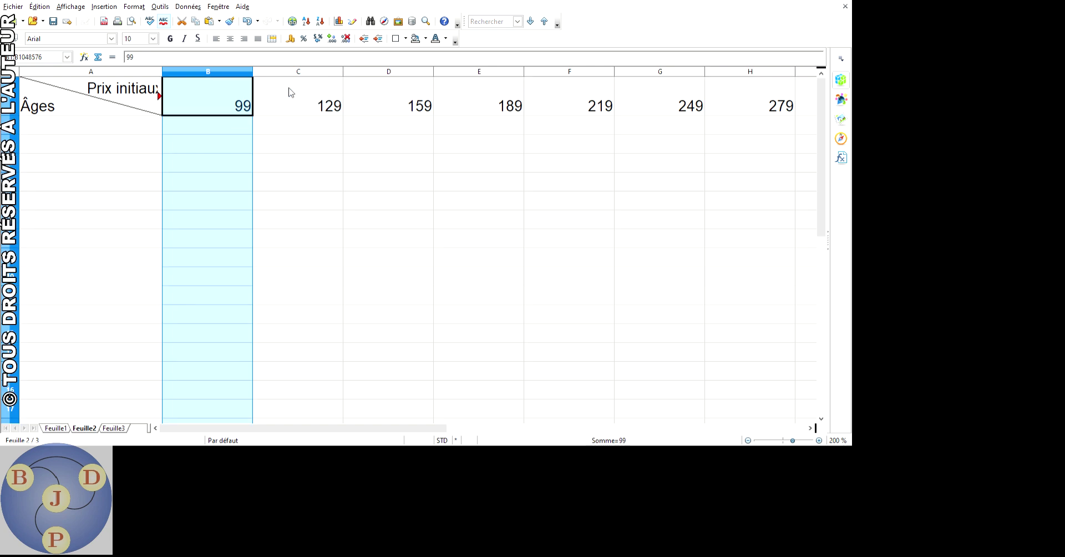
key(shift+Right)
key(shift+Right)
key(shift+Right)
key(shift+Right)
key(shift+Right)
key(shift+Right)
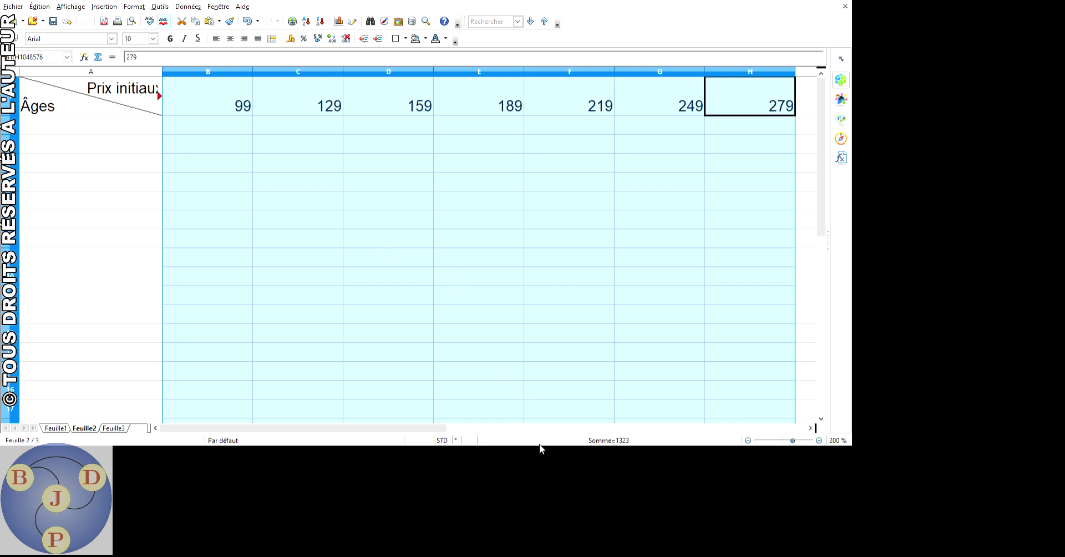
key(ctrl+shift+4)
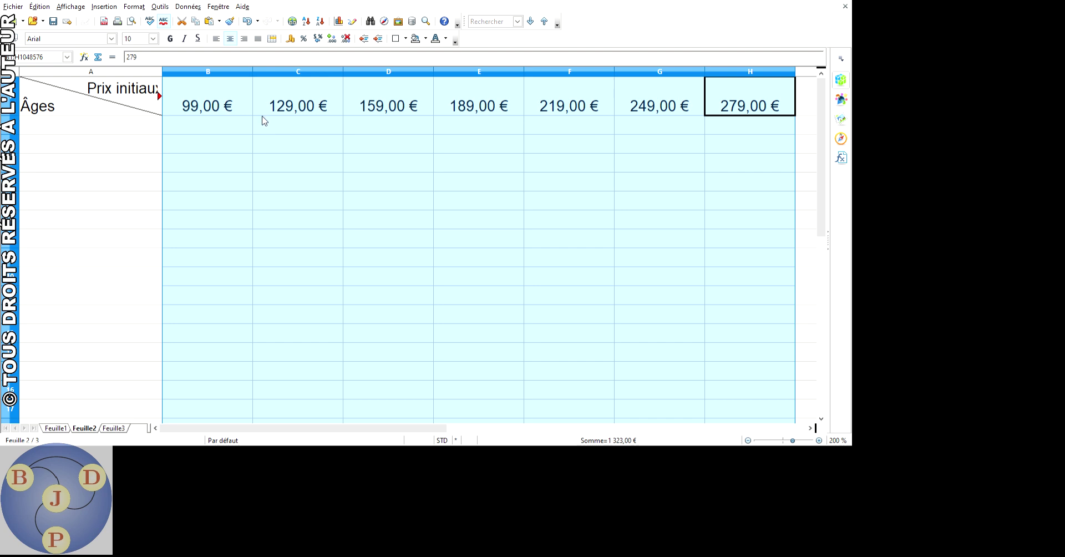
Centre the prices in cells B1 to H1 vertically
drag(238, 106, 937, 107)
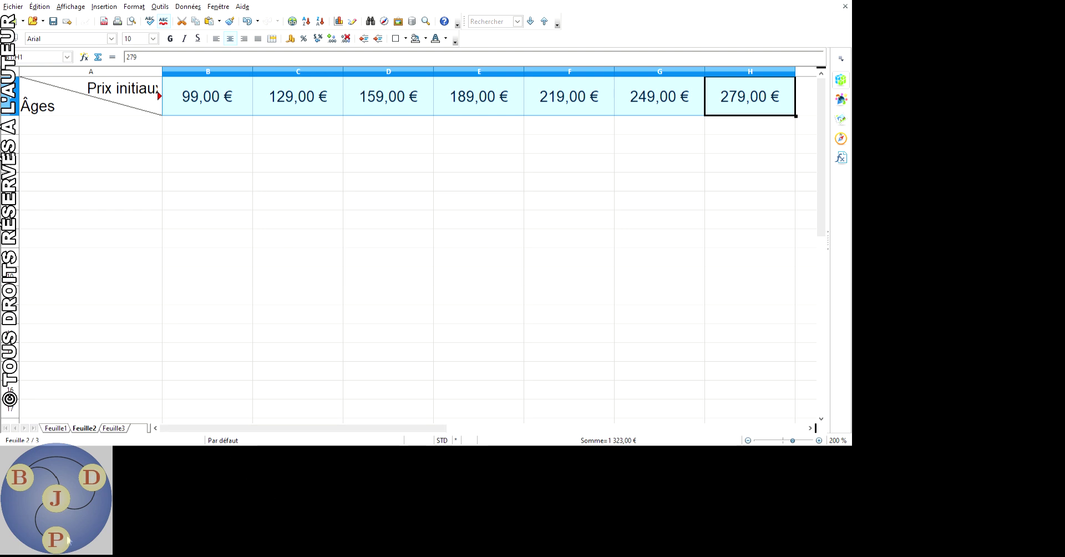
Following the Feuille1 model, enter the first age, 1, in cell A2 of Feuille2
key(ctrl+Page_Up)
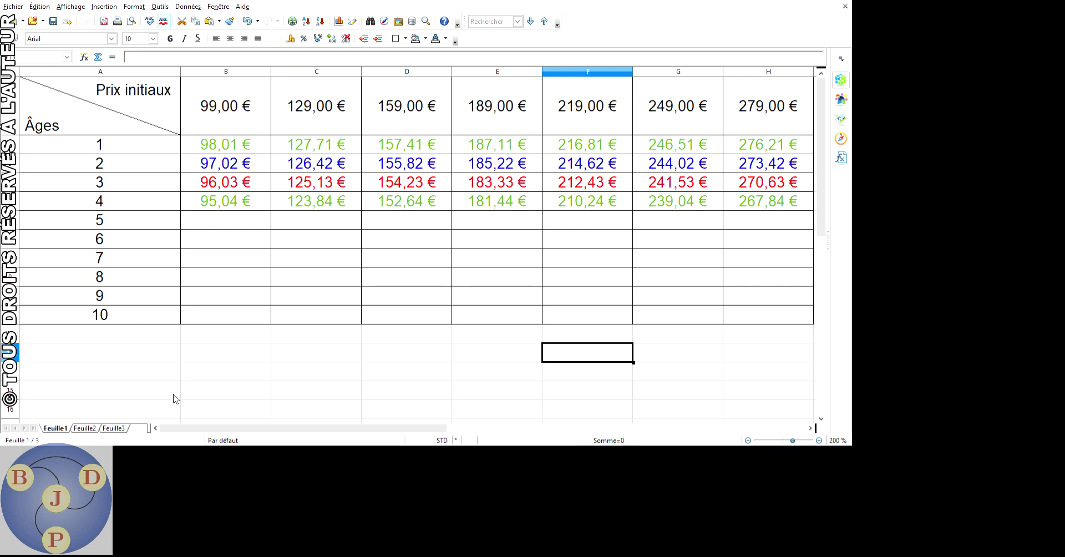
key(ctrl+Page_Down)
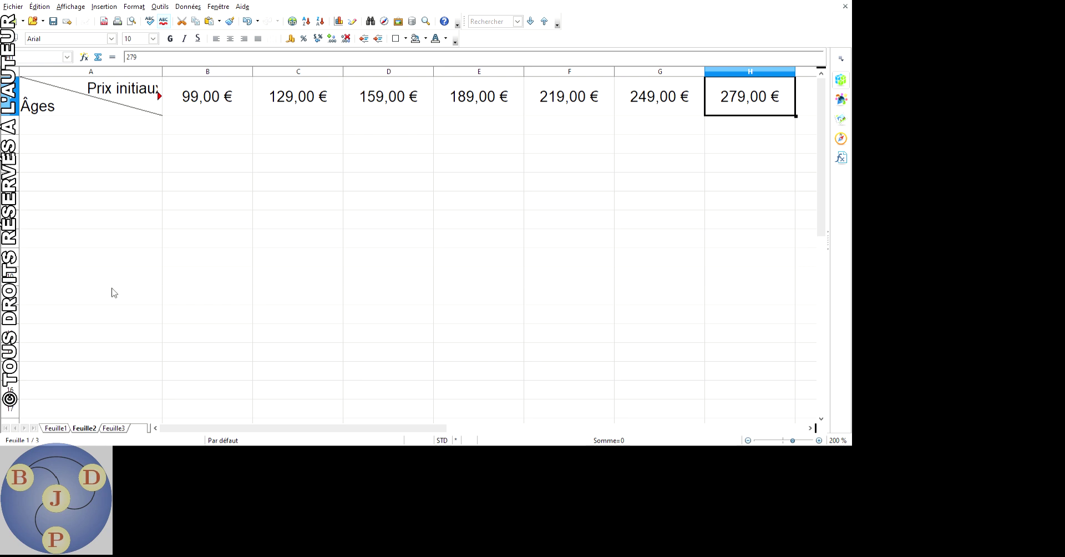
key(Return)
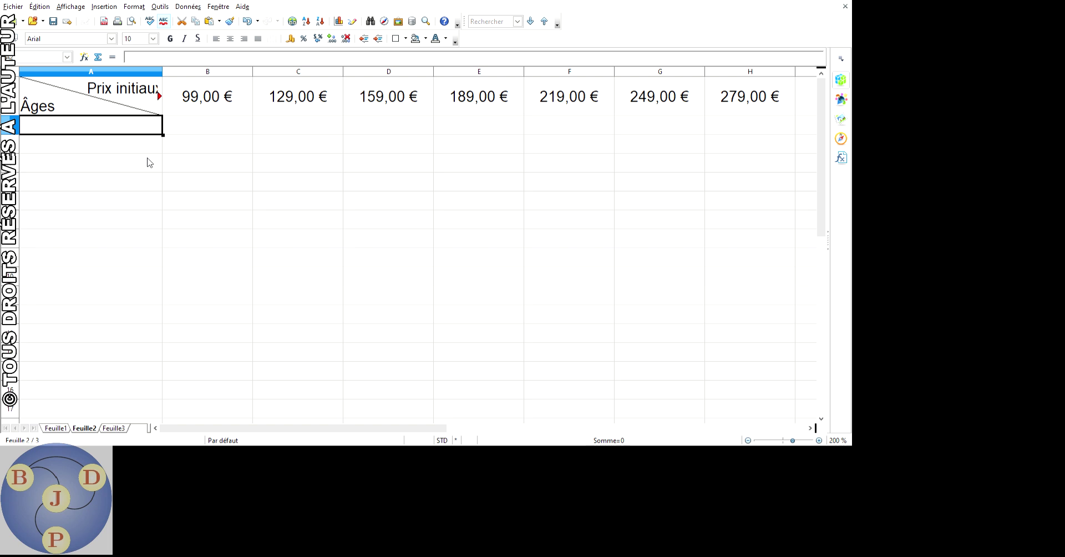
text(1)
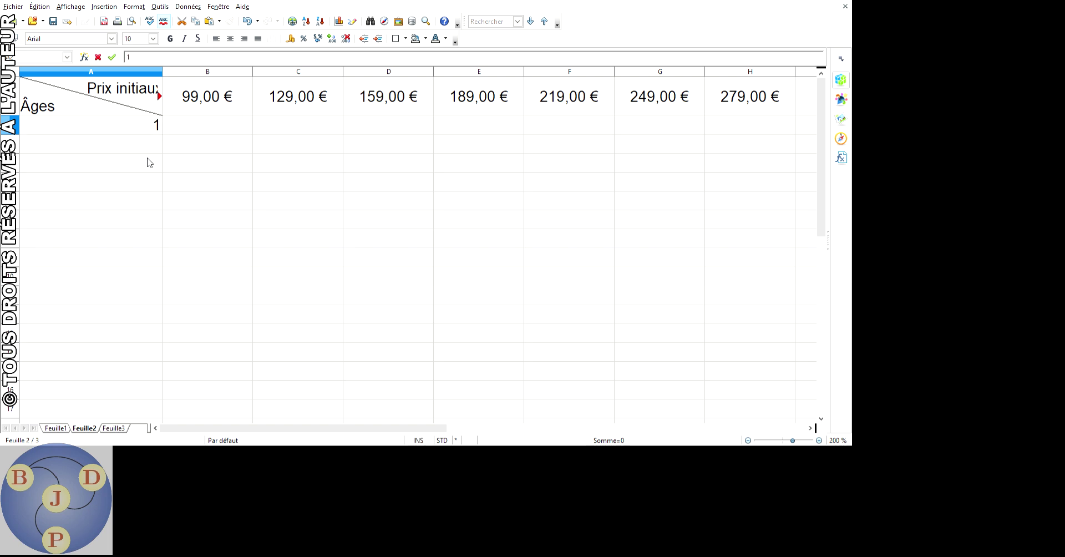
key(Return)
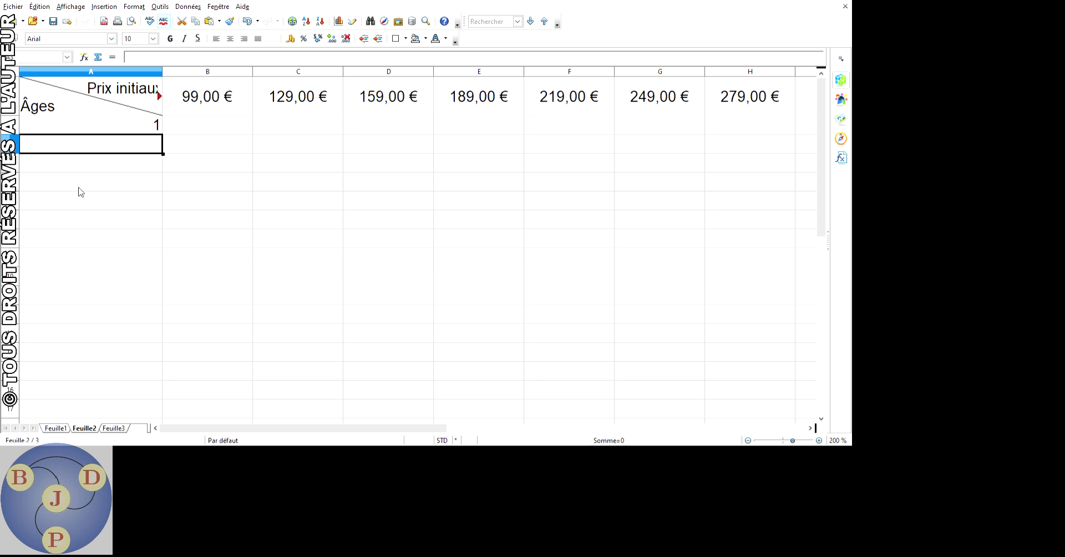
Enter the formula =A2+1 in cell A3 and fill it down through A11
text(=)
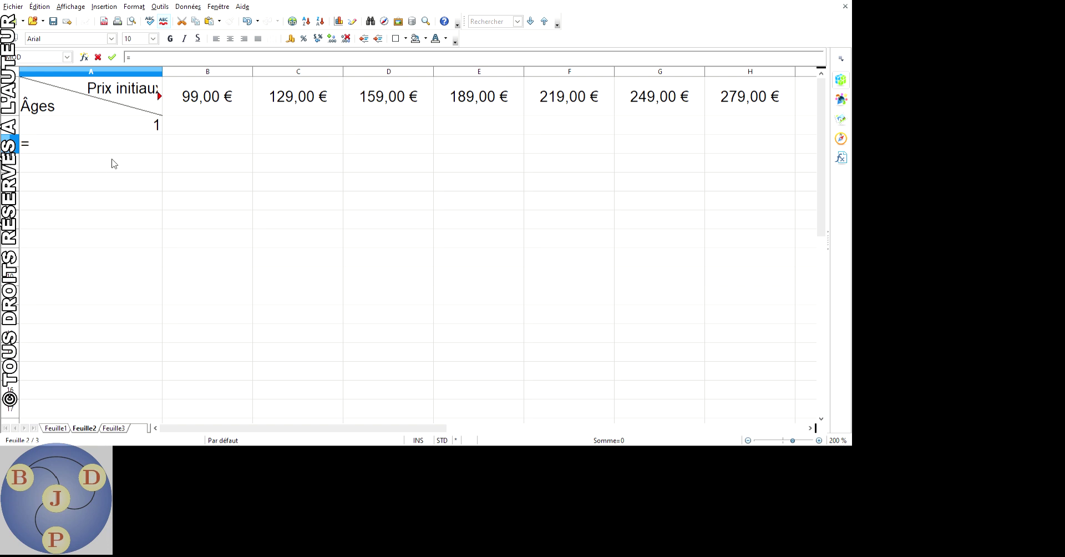
key(Up)
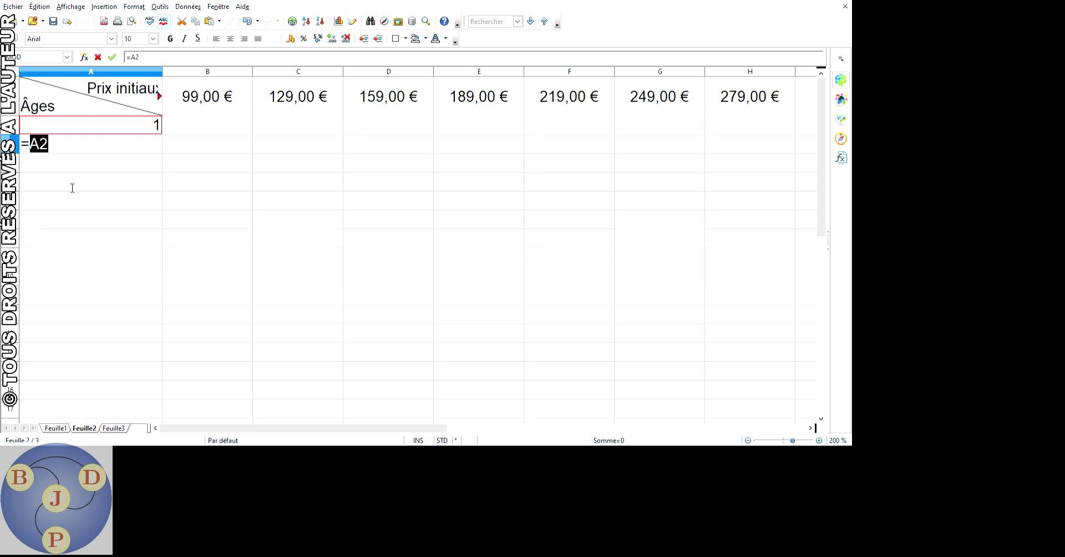
text(+1)
key(Return)
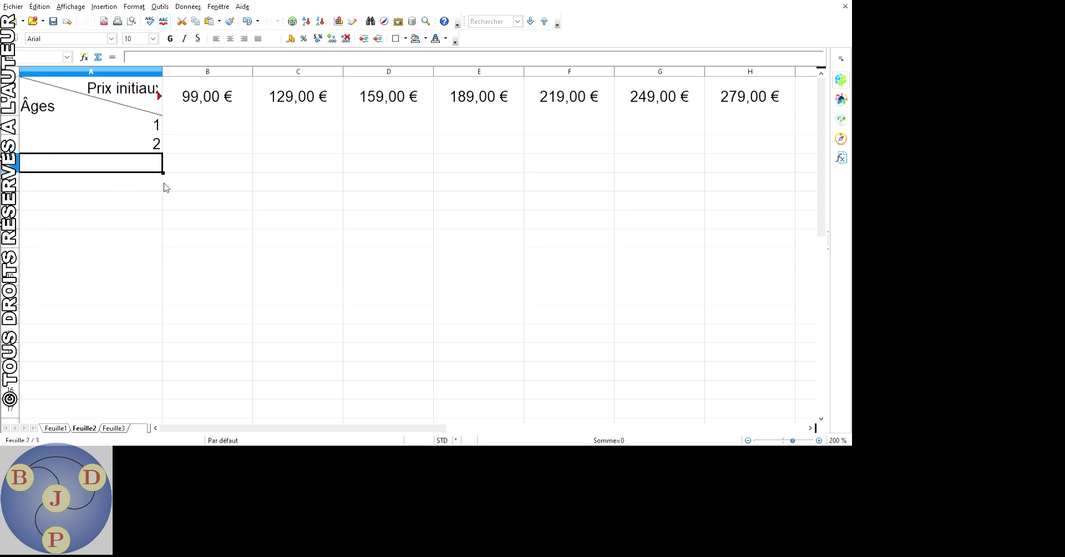
key(Up)
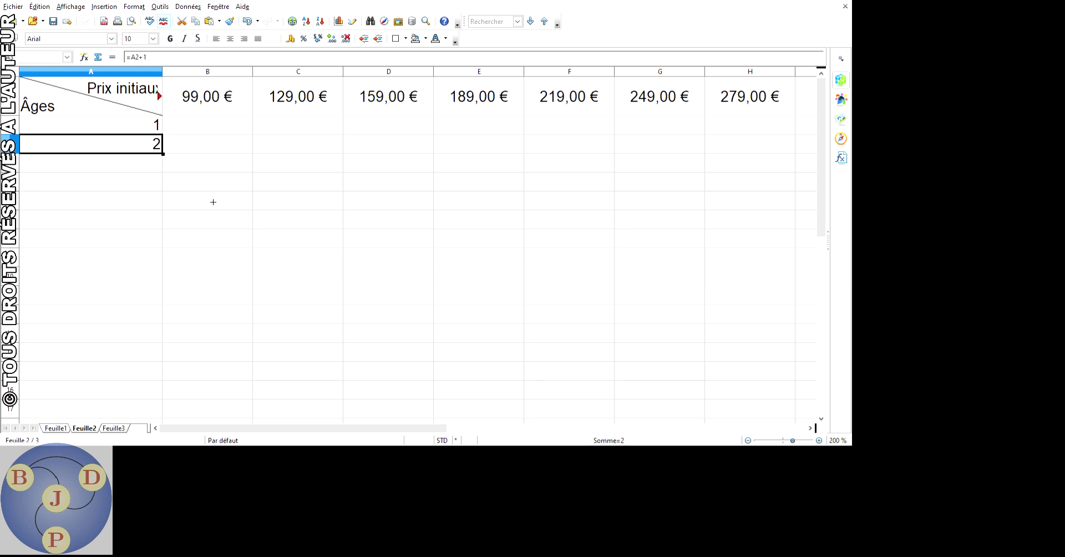
drag(213, 202, 191, 383)
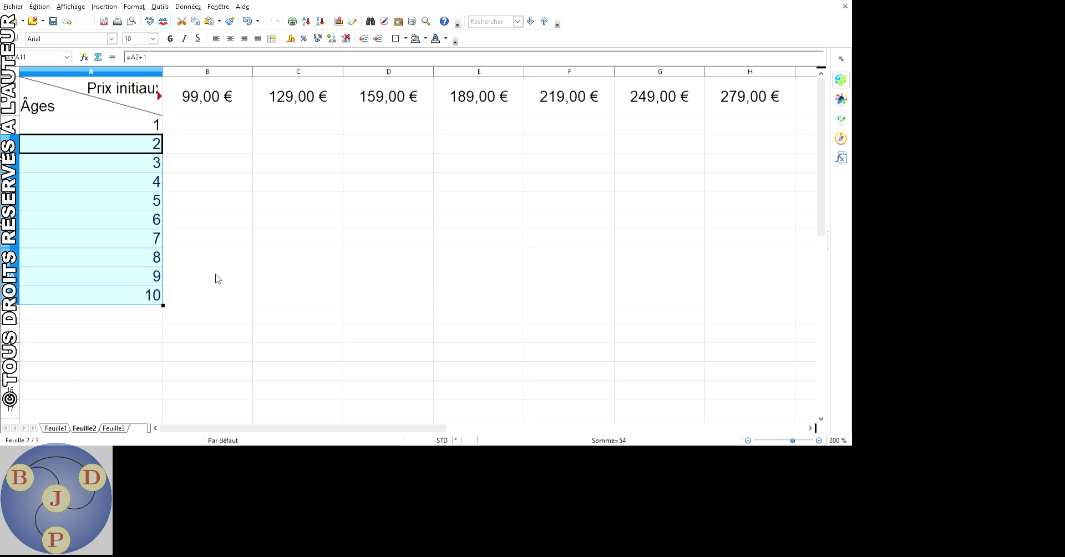
Enter the formula =B1*(1-A2/100) in cell B2 for the first reduced price
key(Up)
key(Right)
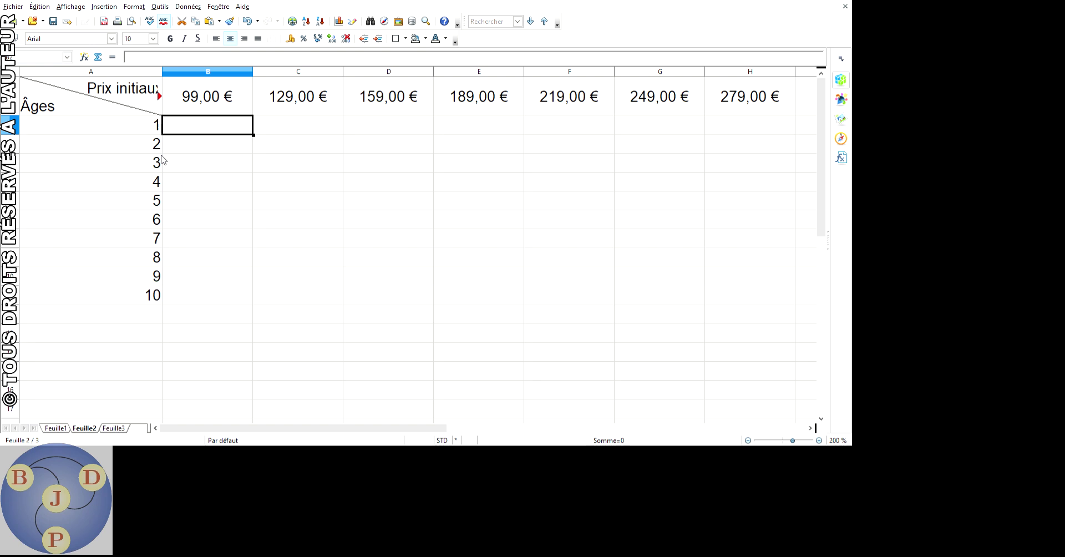
text(=)
key(Up)
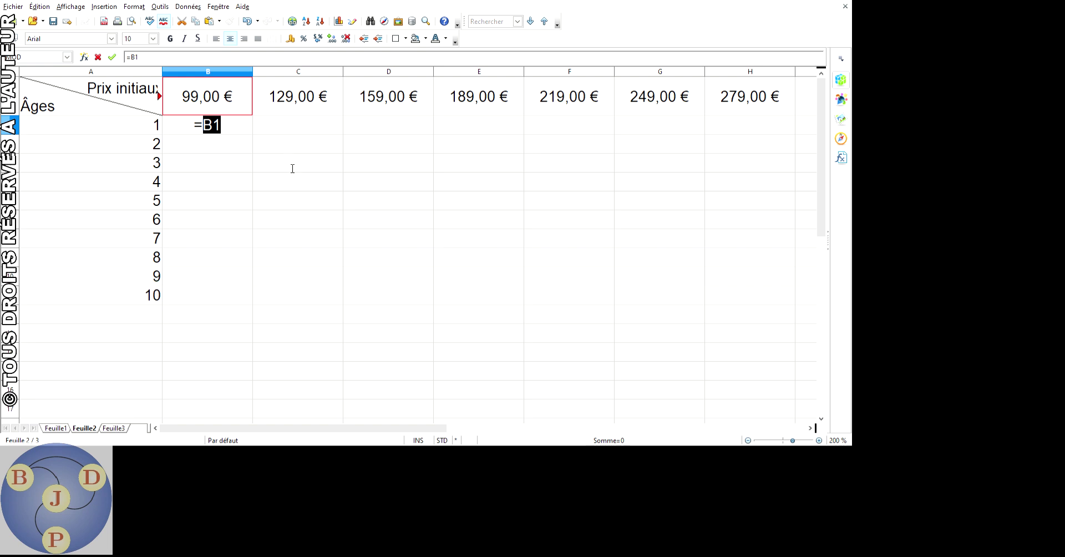
text(*(1-)
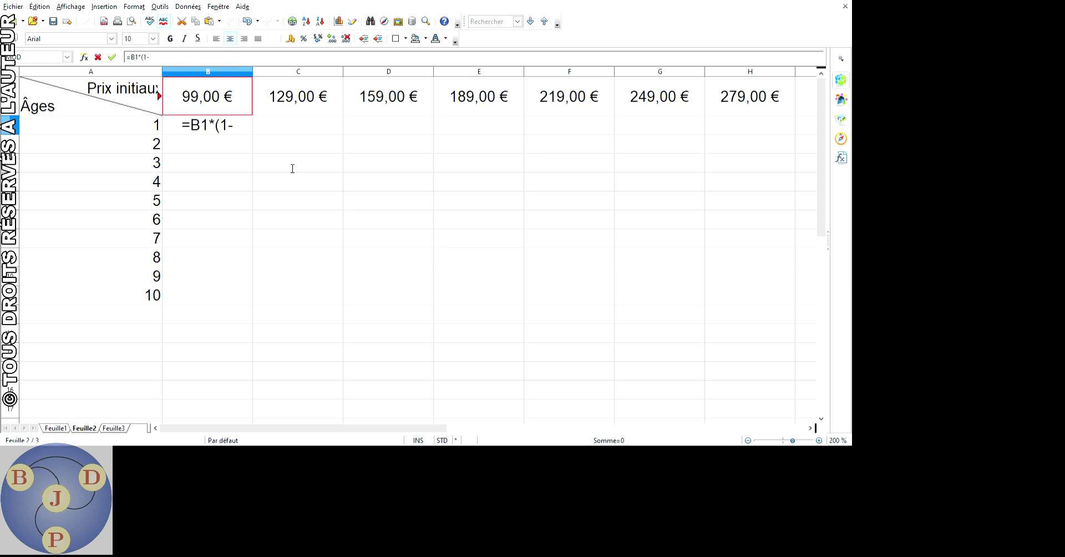
key(Left)
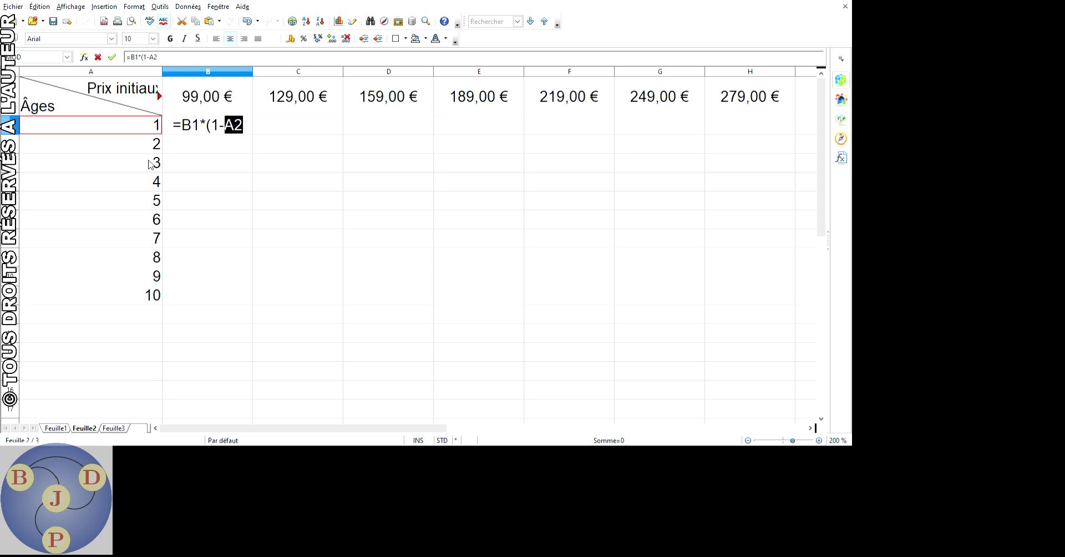
text(/10)
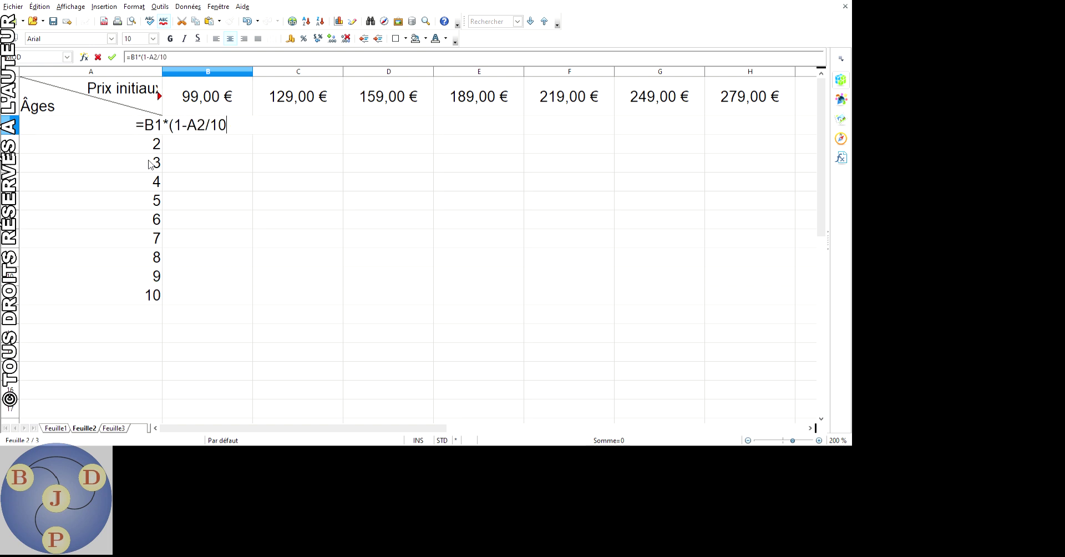
text(0))
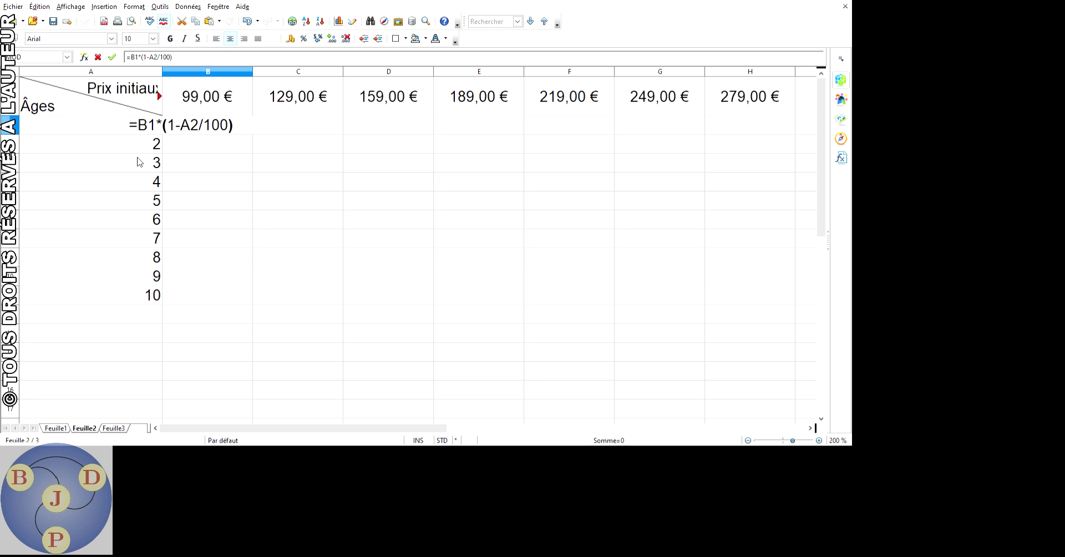
key(Return)
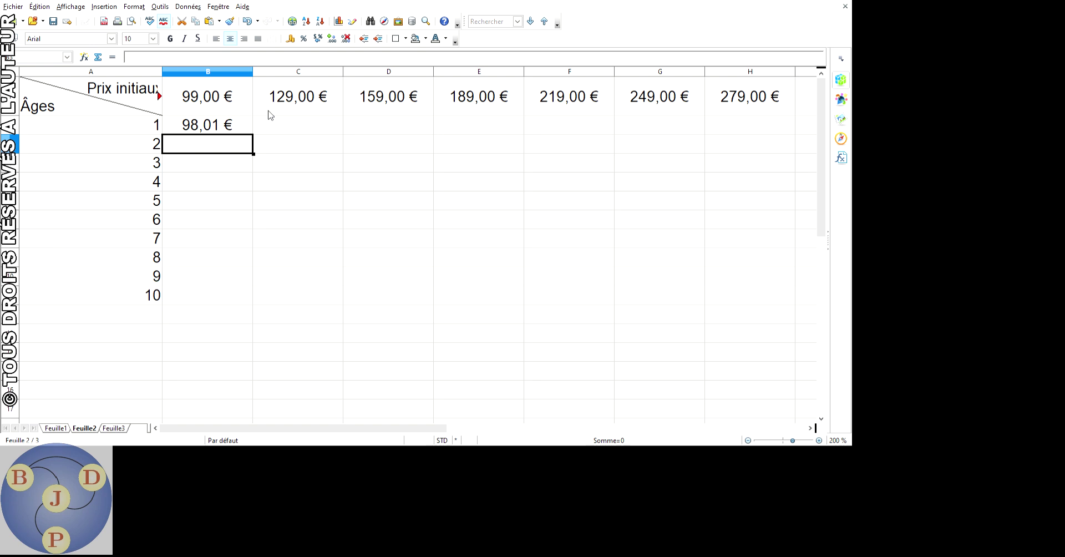
Copy the B2 formula across into C2 and compare the cell references in the two formulas
key(Up)
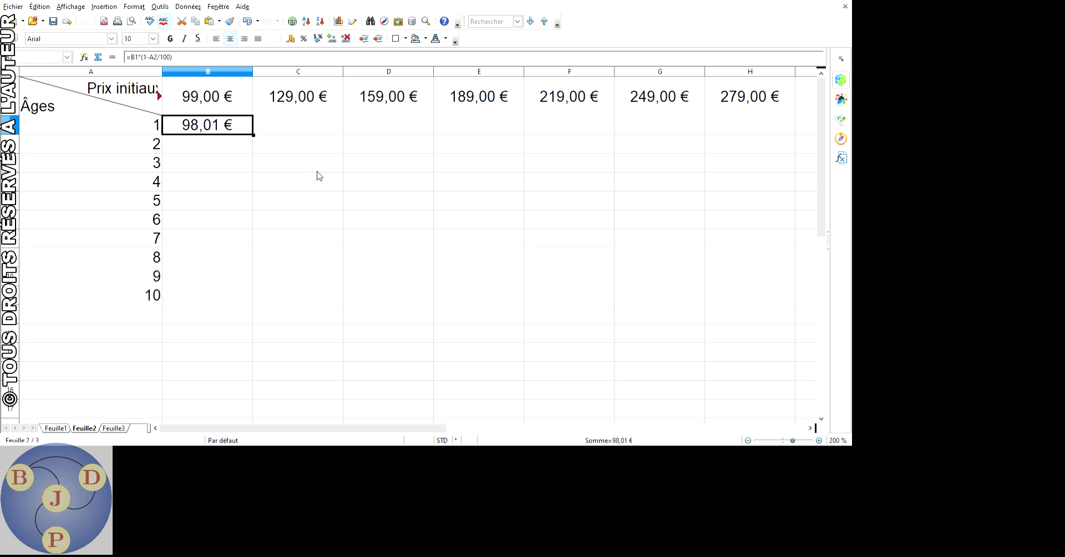
drag(253, 135, 414, 174)
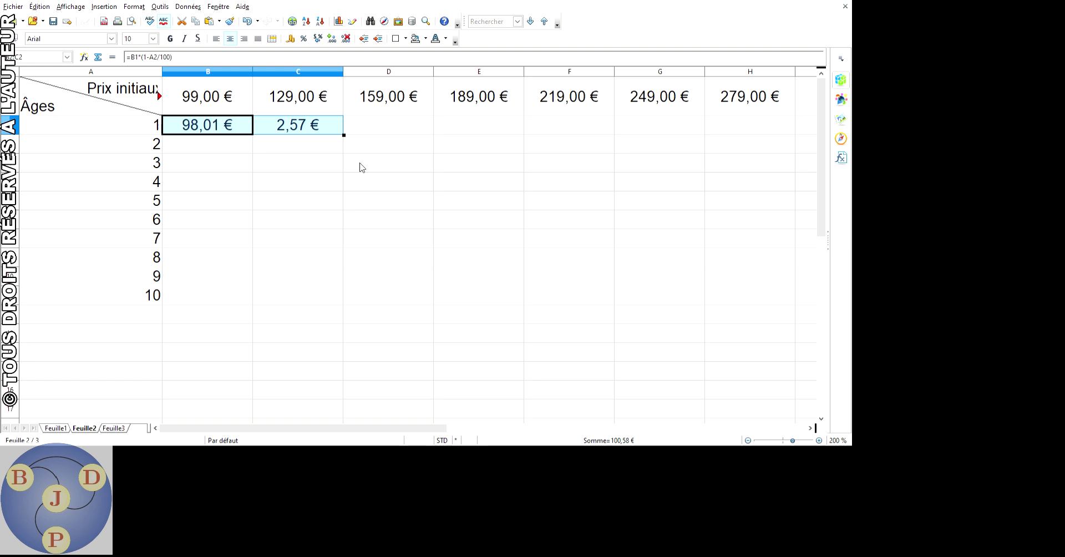
key(Right)
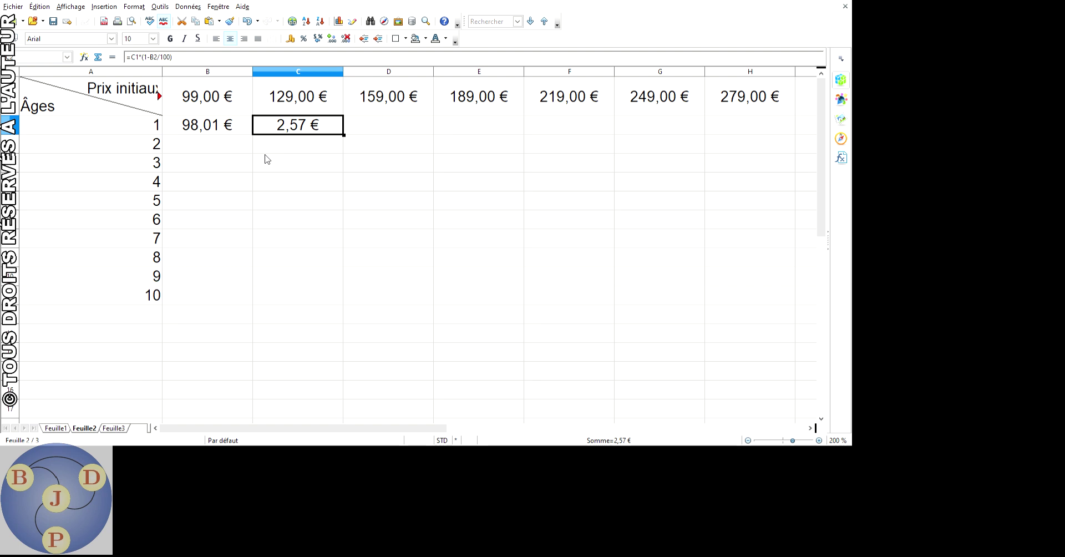
key(Left)
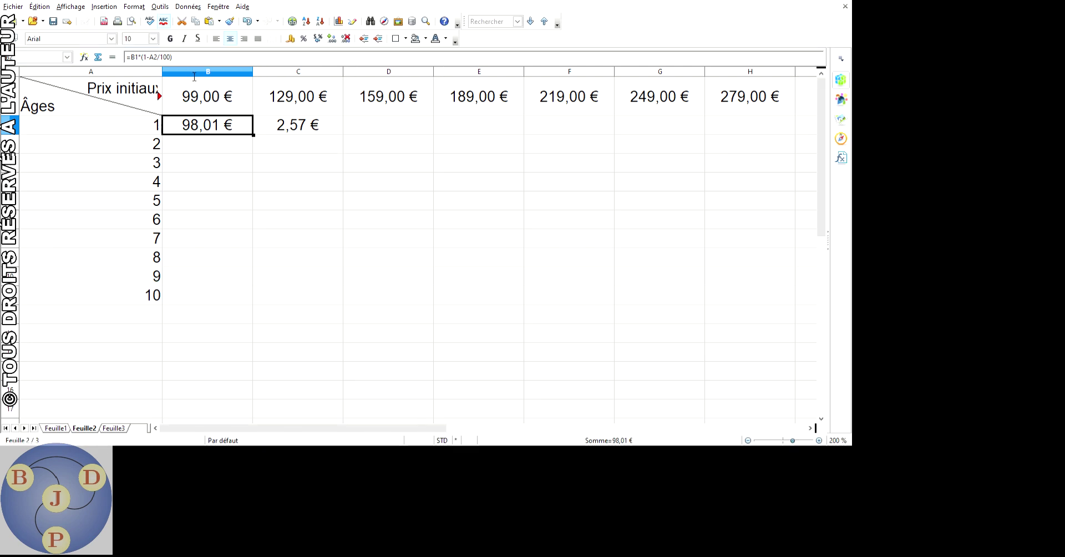
key(Right)
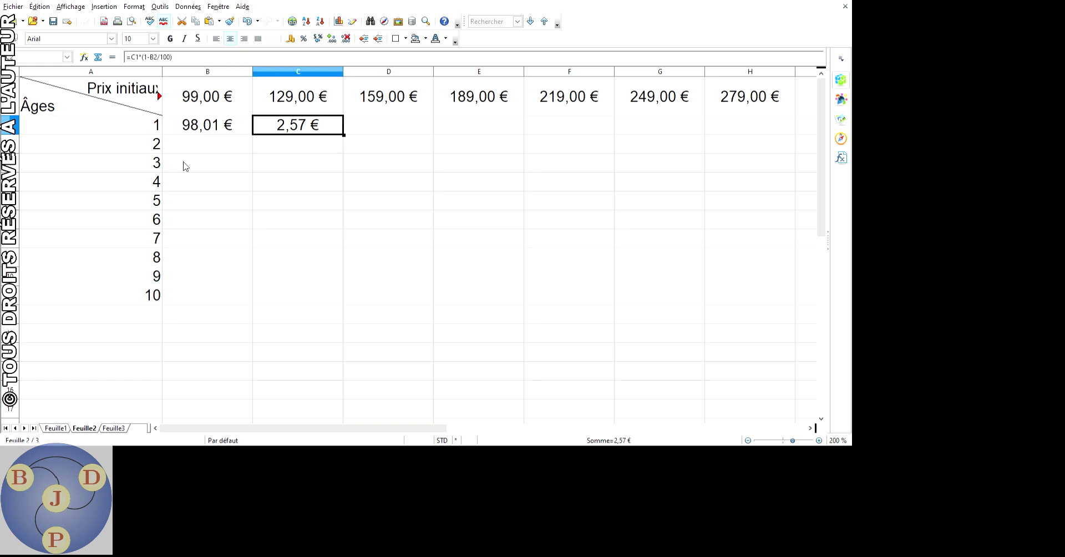
key(Left)
key(Left)
key(Right)
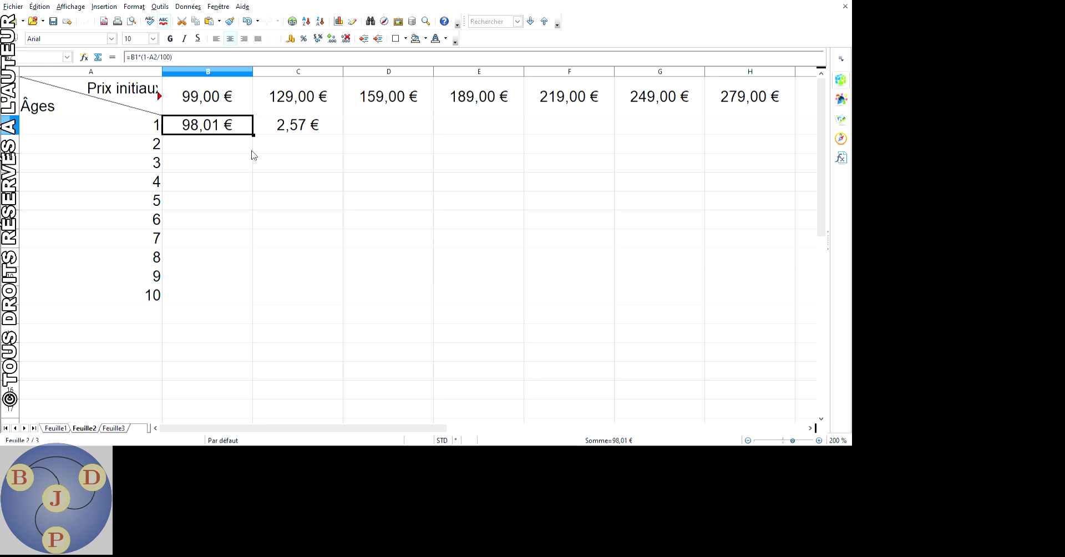
Lock the age column in the B2 formula, making it =B1*(1-$A2/100)
key(F2)
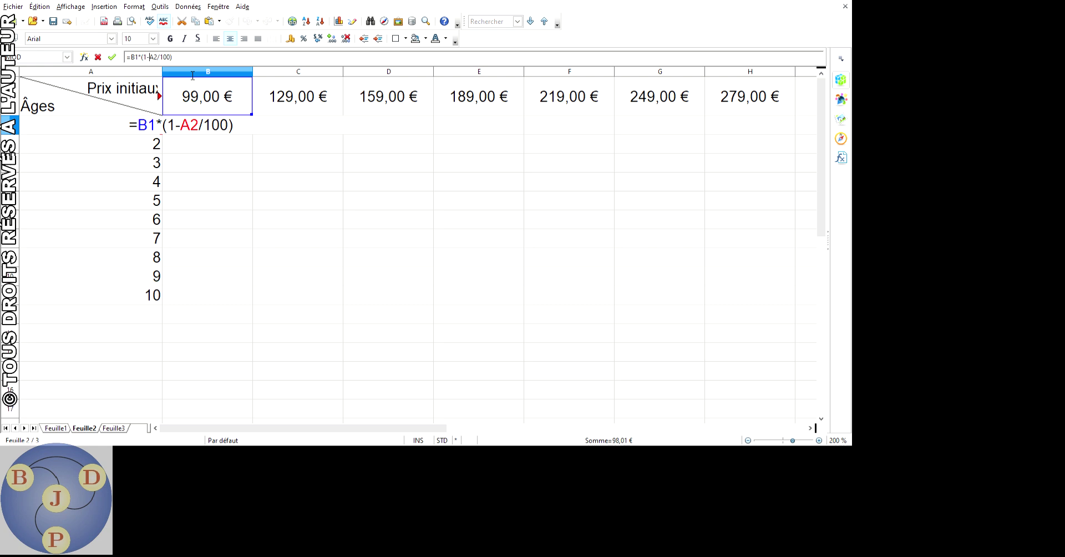
text($)
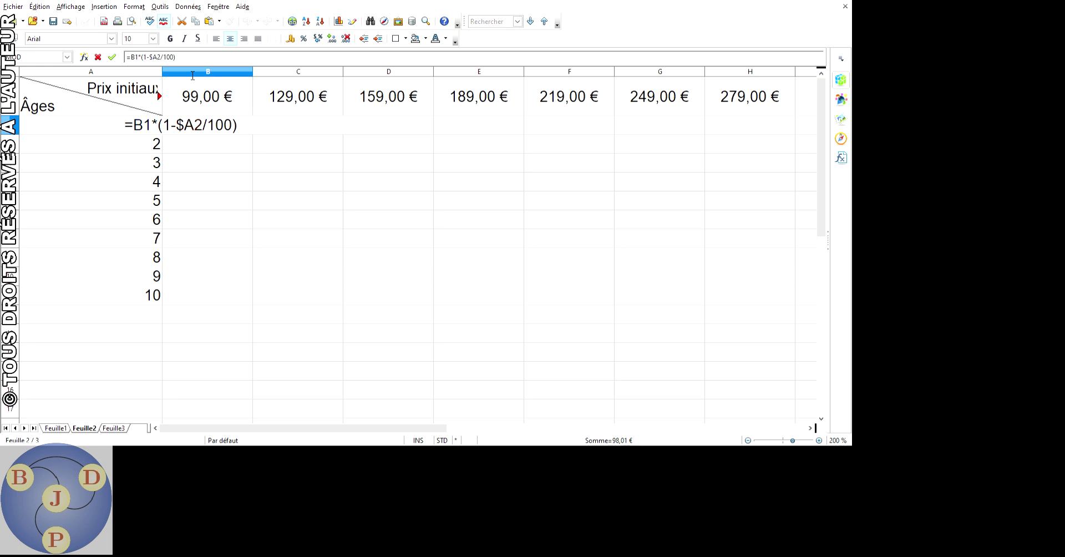
key(Return)
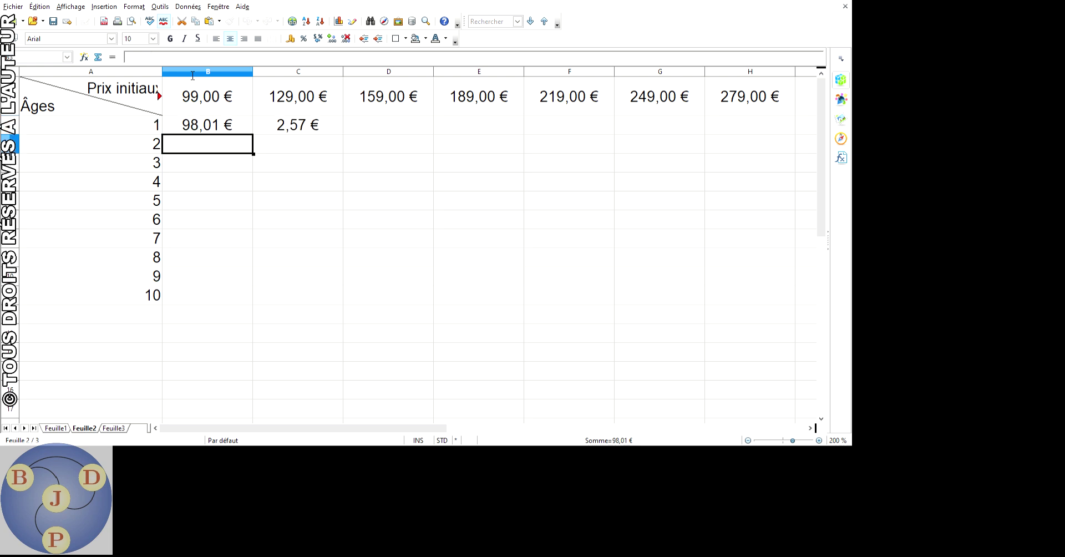
Fill the corrected B2 formula across row 2 through H2, checking the copied references in C2 and D2
key(Up)
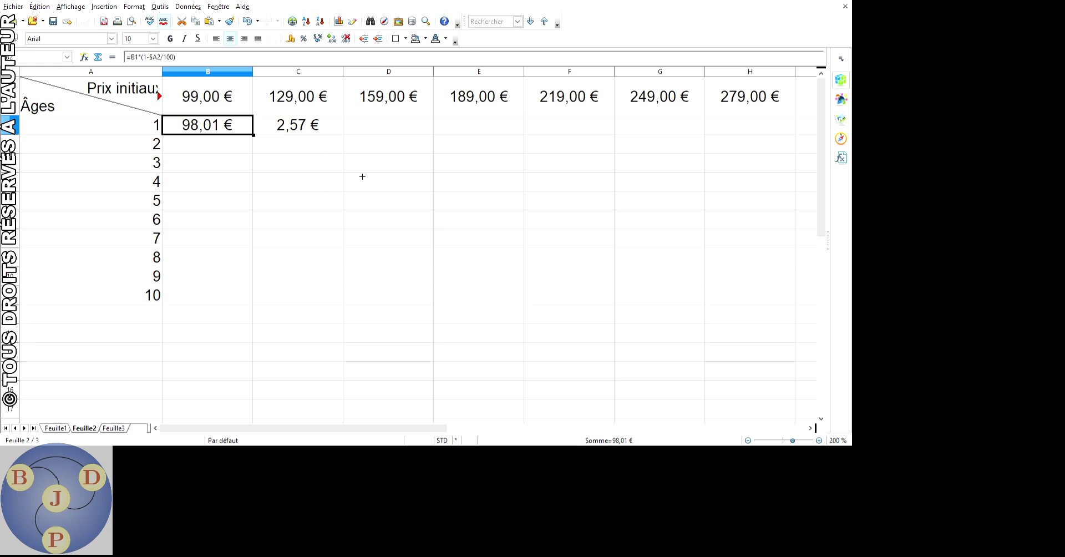
drag(403, 171, 394, 166)
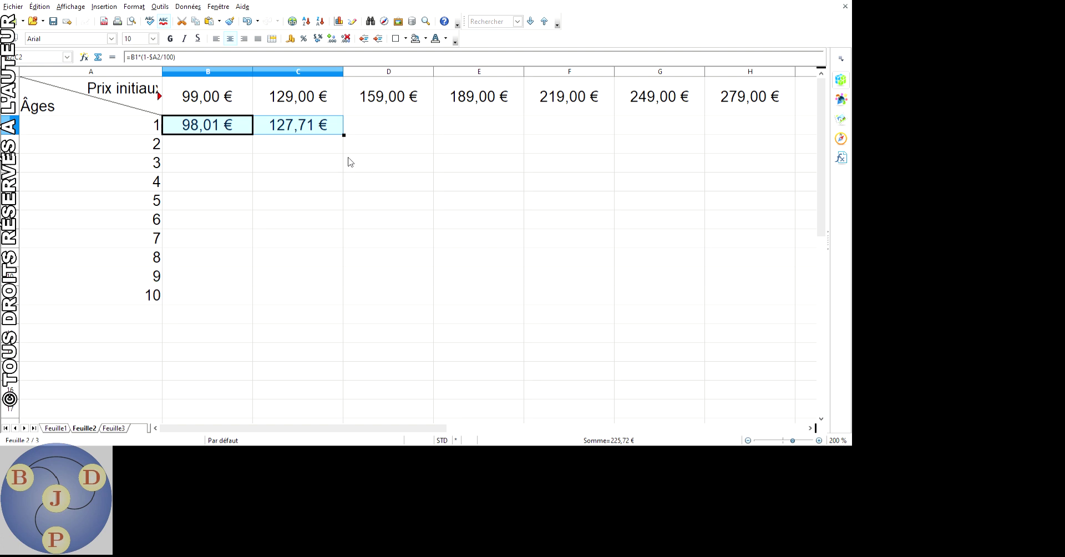
key(Right)
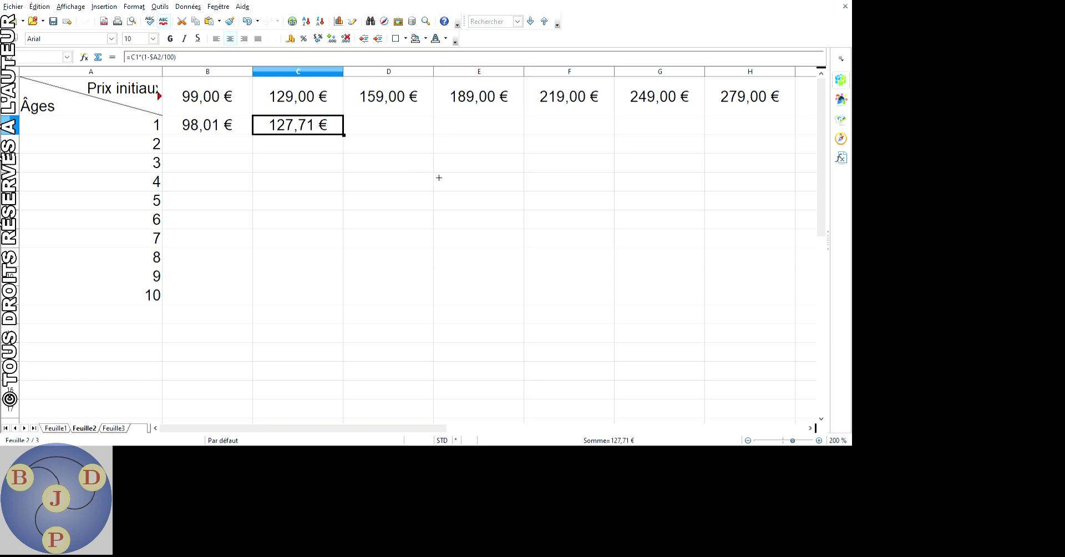
drag(459, 182, 492, 176)
key(Right)
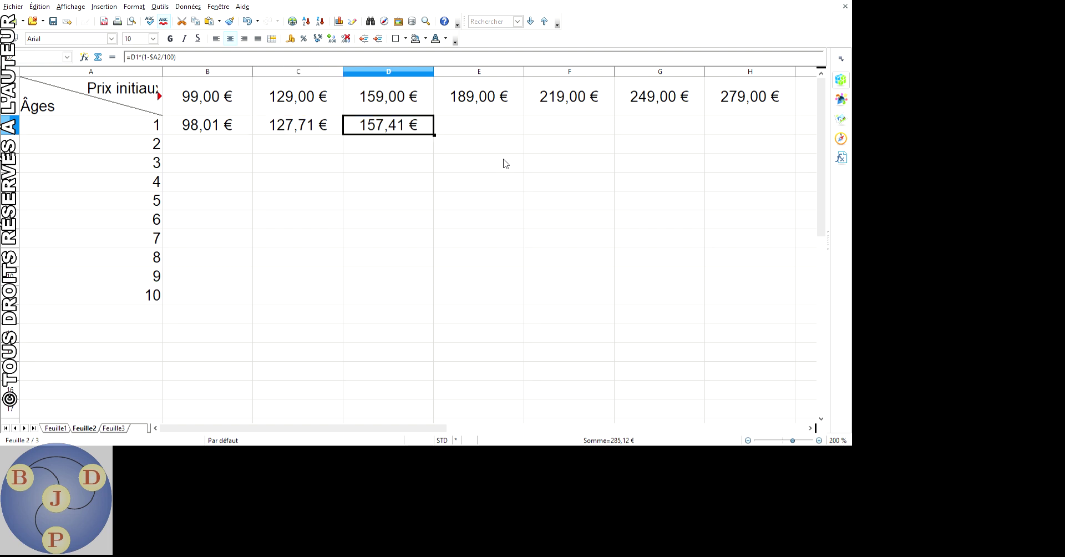
drag(551, 175, 798, 178)
drag(660, 125, 776, 126)
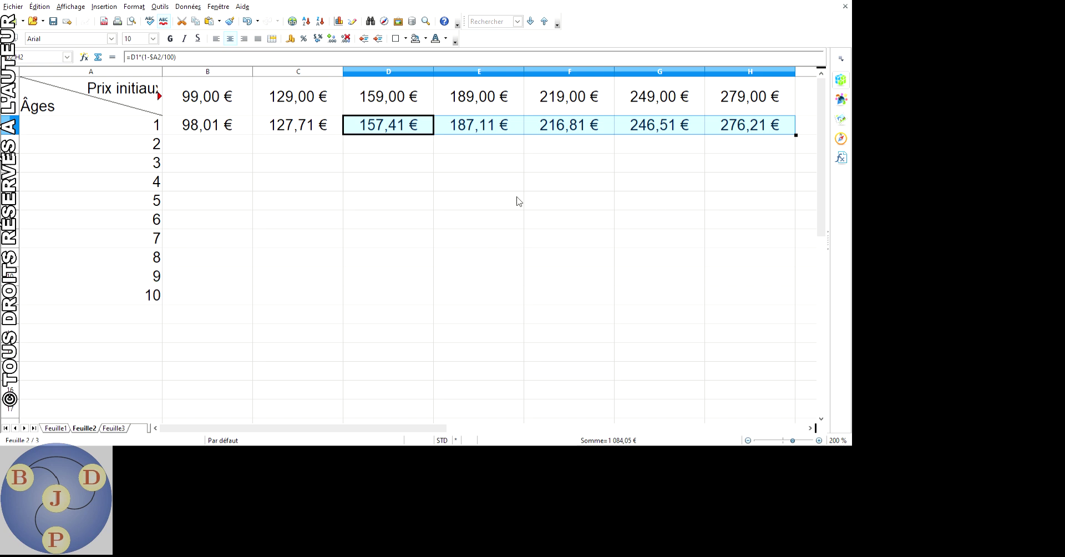
Fill the row 2 price formulas in B2 to H2 down through row 11
key(Down)
key(Down)
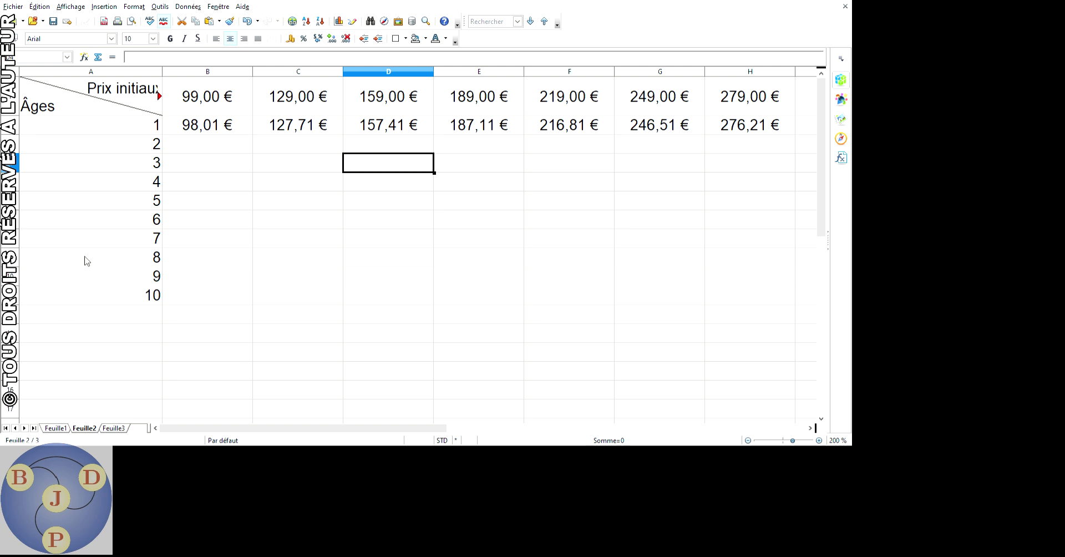
key(Up)
key(Left)
key(Left)
key(shift+Right)
key(shift+Right)
key(shift+Right)
key(shift+Right)
key(shift+Right)
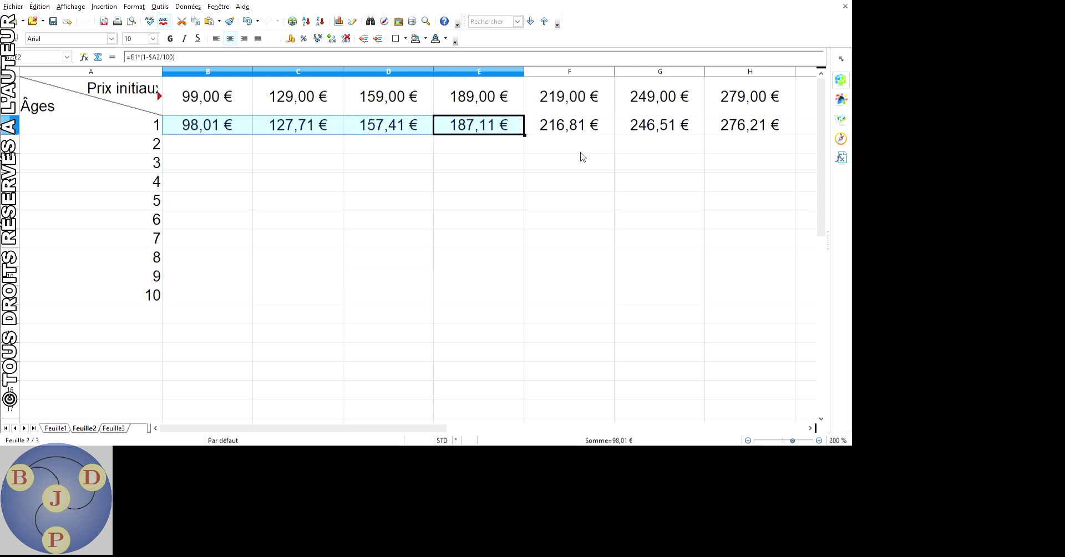
key(shift+Right)
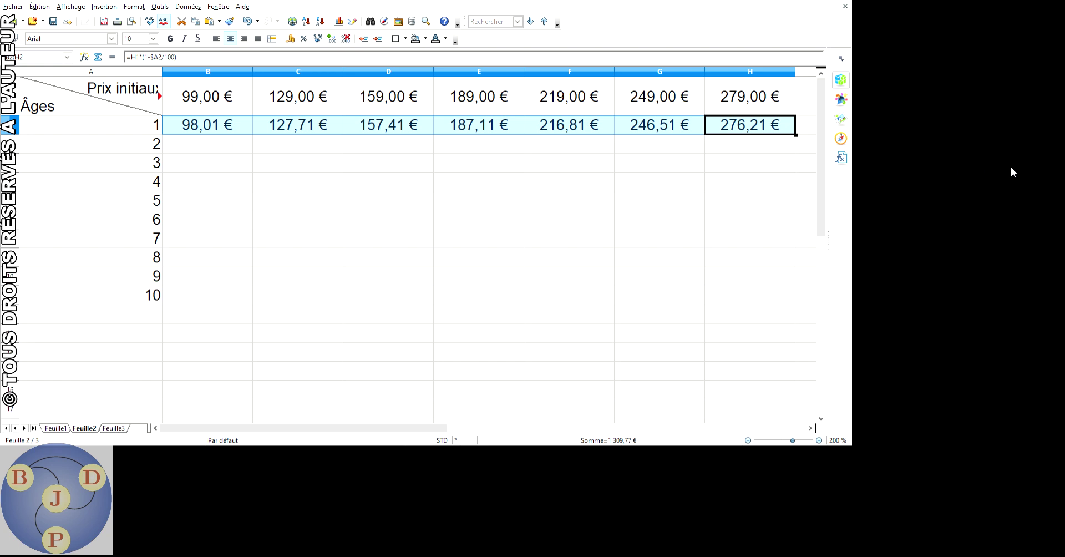
drag(796, 134, 795, 303)
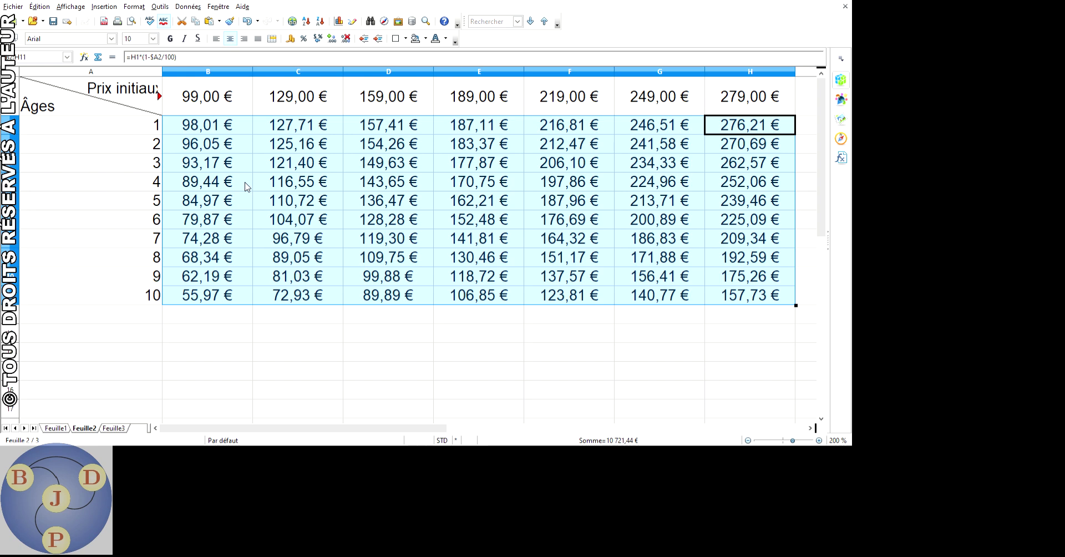
Lock the initial price row in the B2 formula, making it =B$1*(1-$A2/100)
key(Tab)
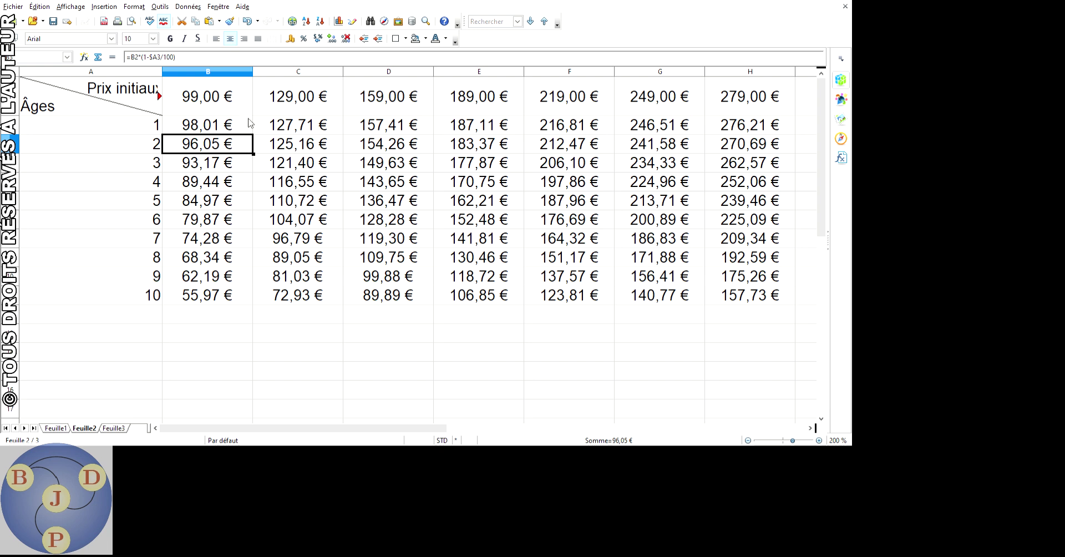
key(Up)
key(Up)
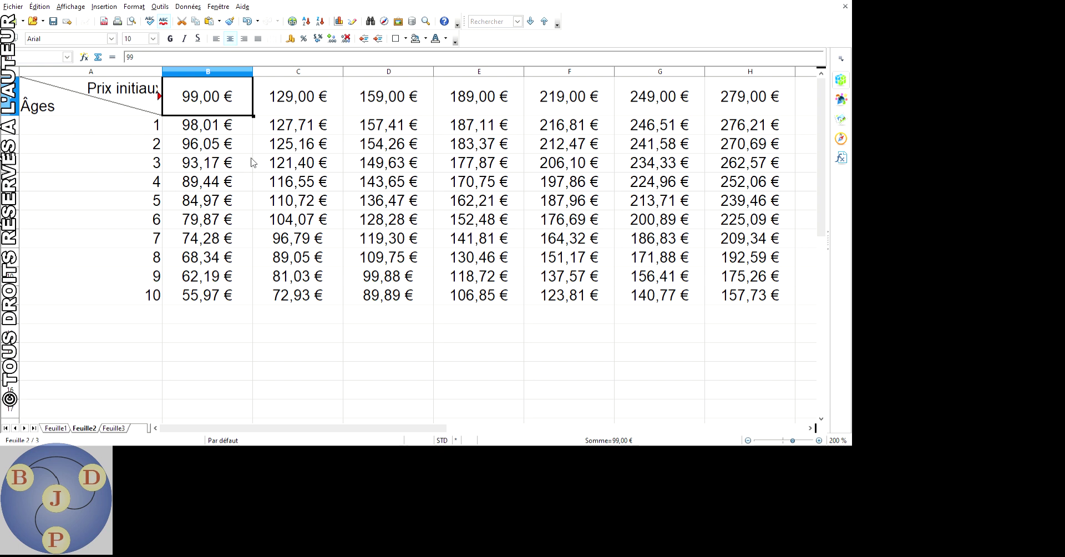
key(Down)
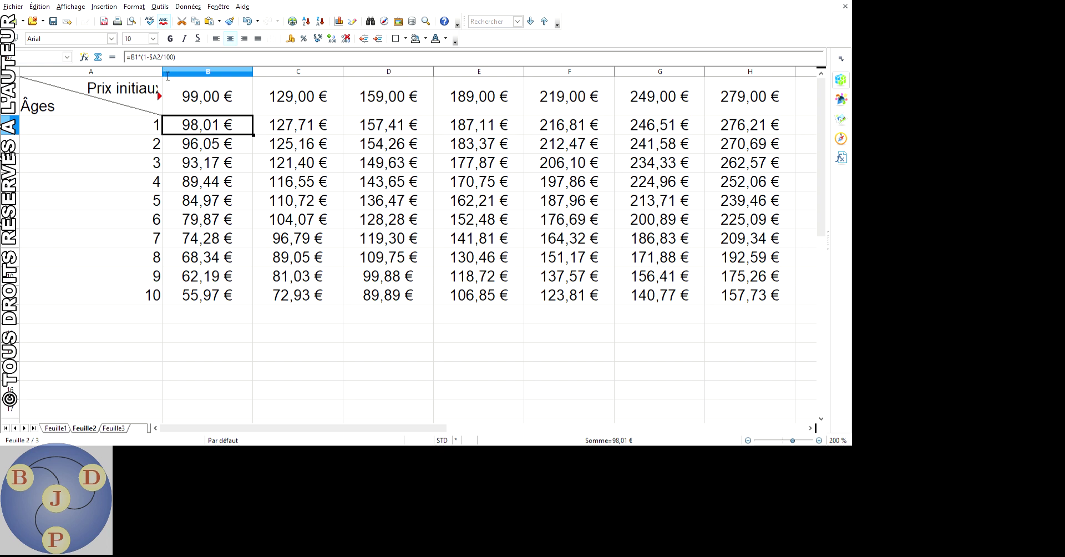
key(F2)
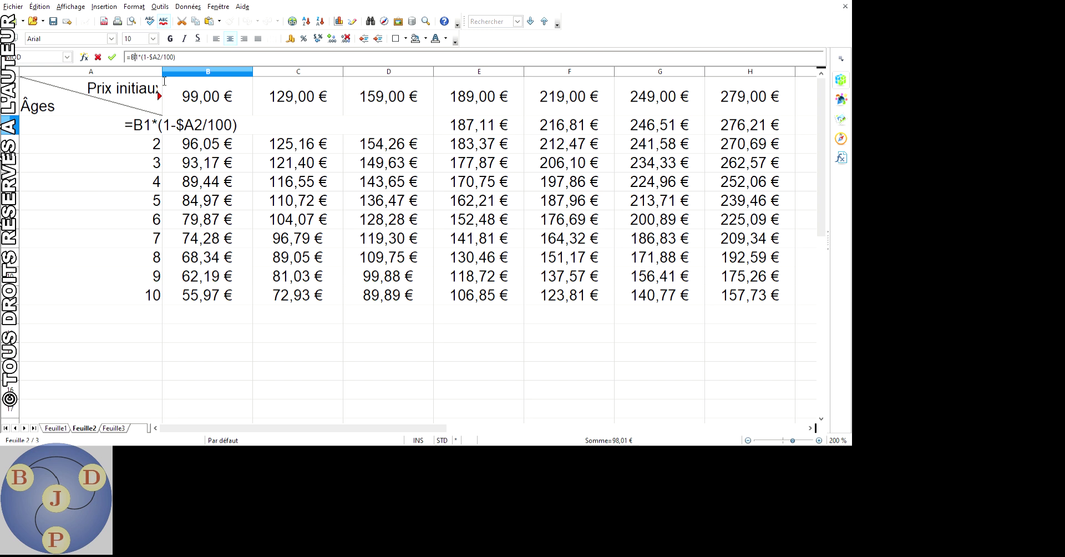
text($)
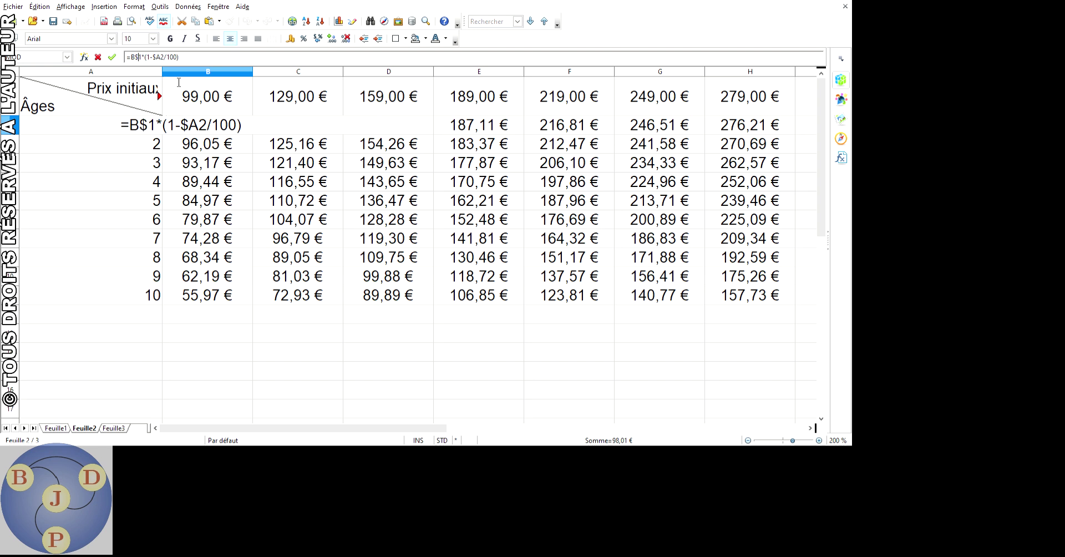
key(Return)
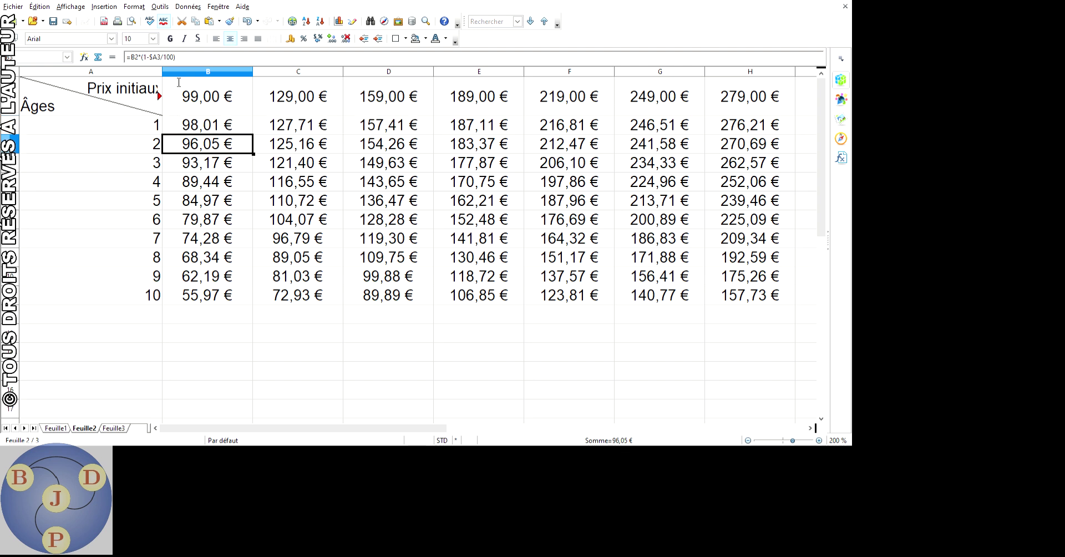
Fill the corrected B2 formula across to H2 and down through row 11, replacing the earlier price formulas
key(Up)
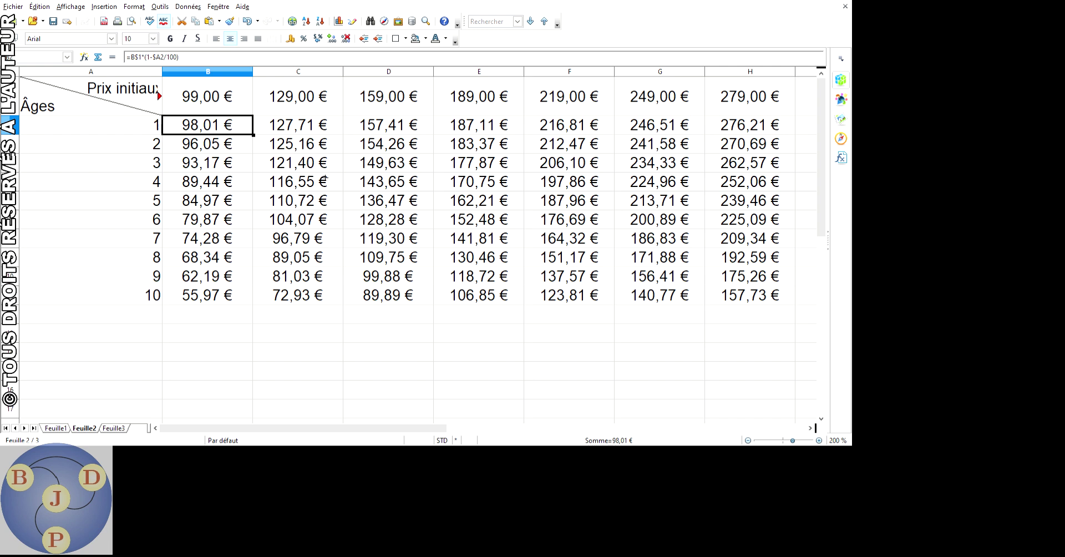
drag(253, 134, 782, 131)
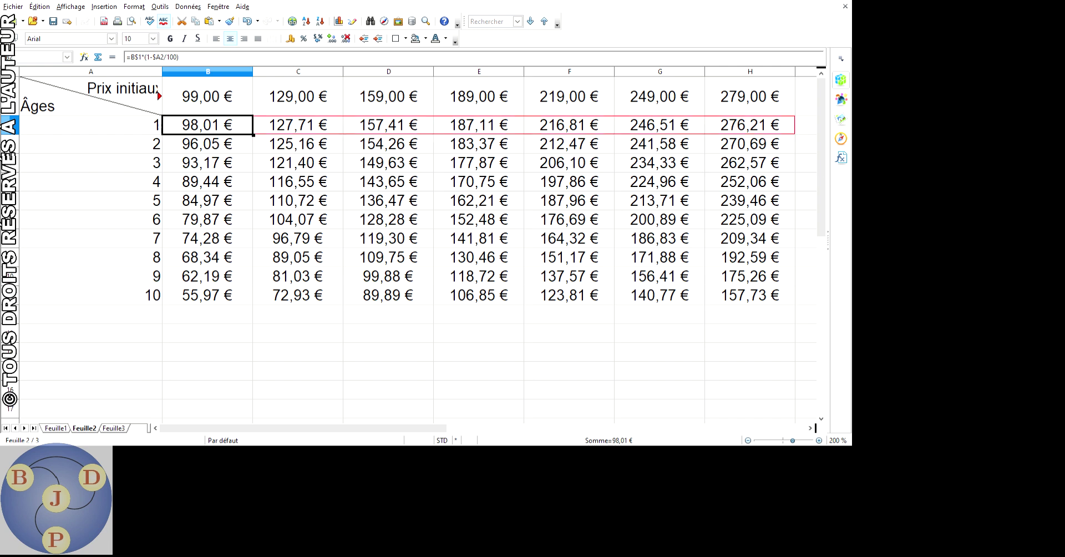
drag(782, 131, 784, 130)
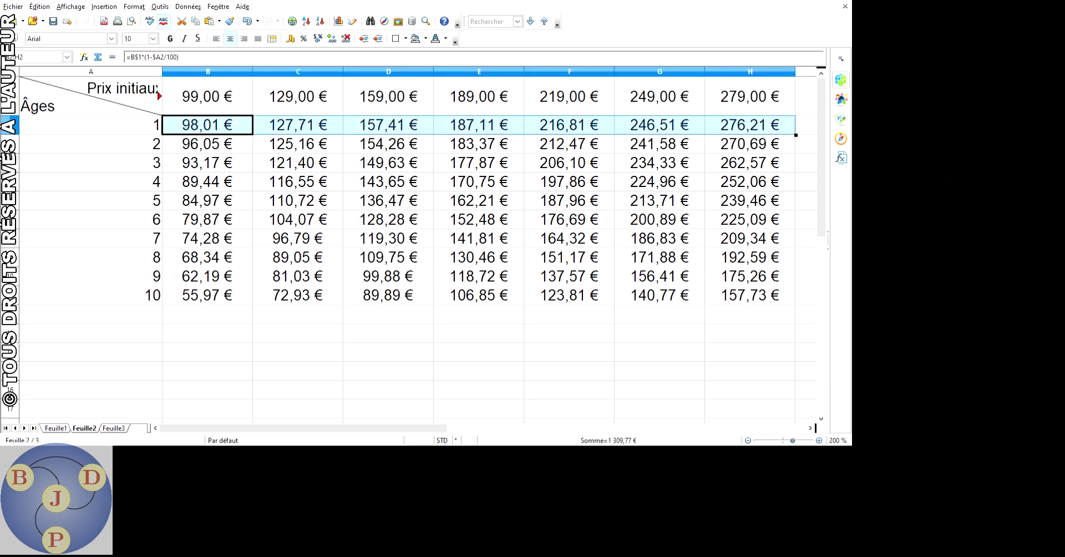
drag(795, 134, 795, 302)
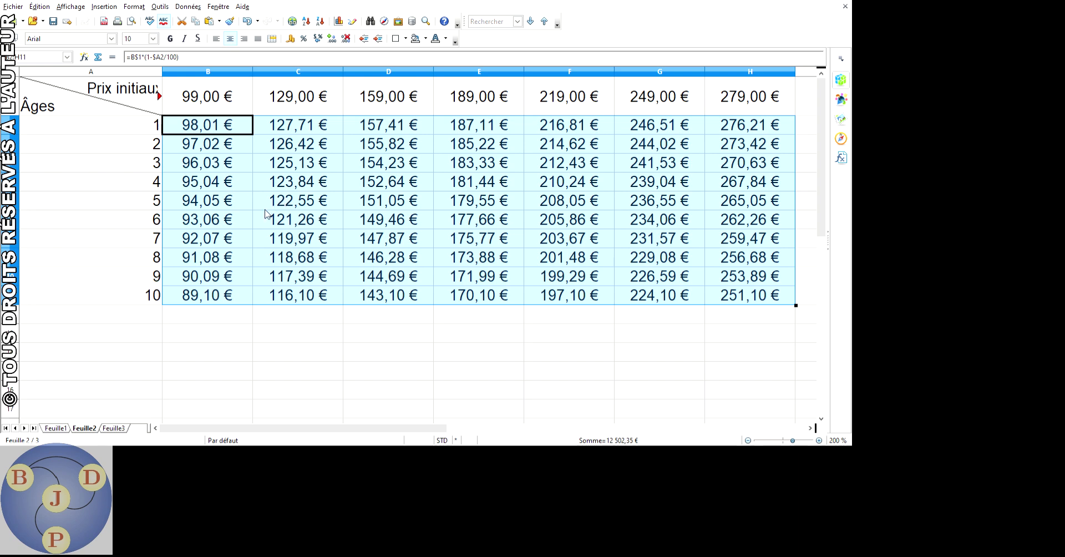
Test the price recalculation by setting the initial price in B1 to 110, and restore it to 99
key(Up)
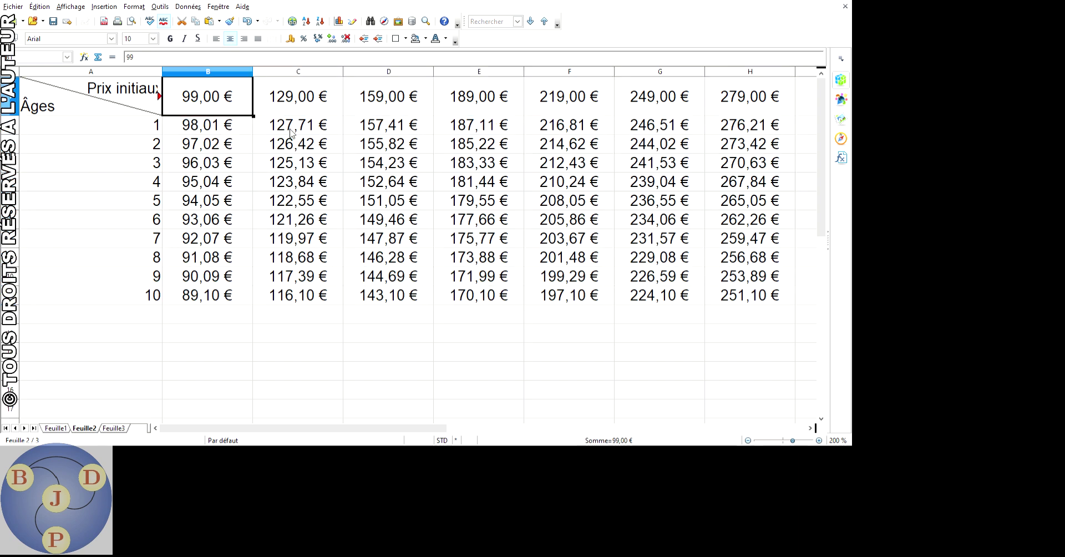
text(110)
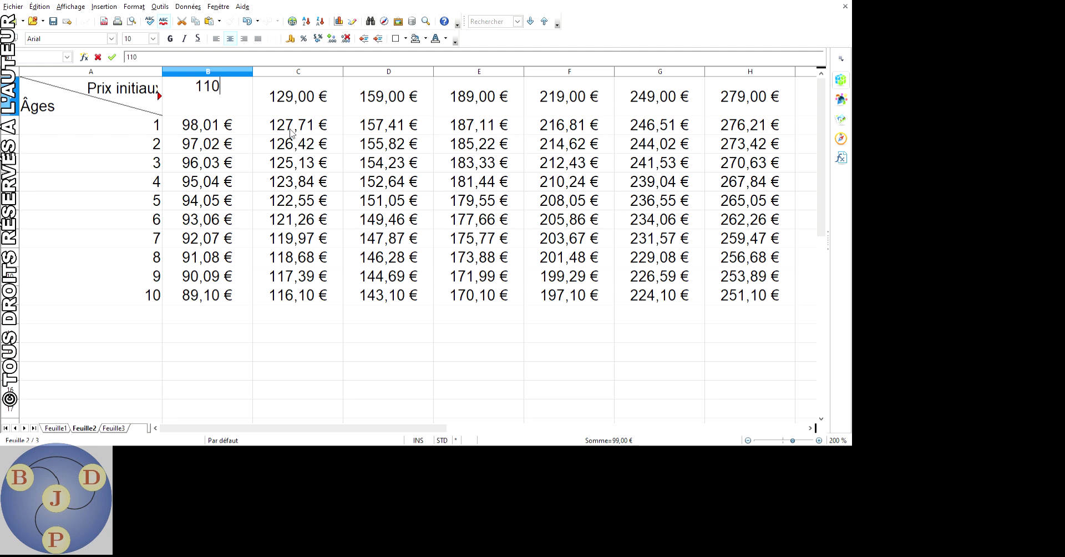
key(Return)
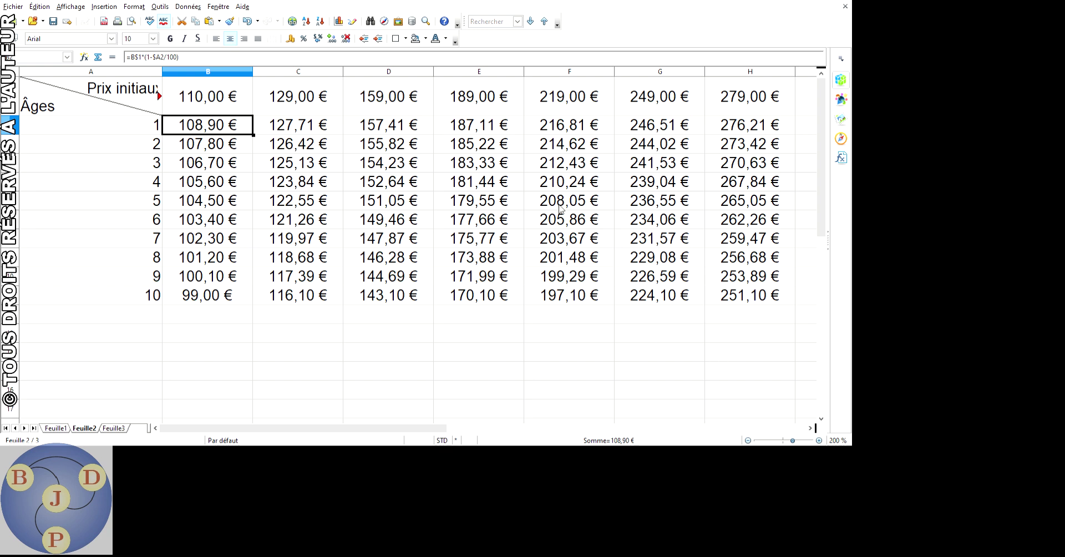
key(Up)
text(99)
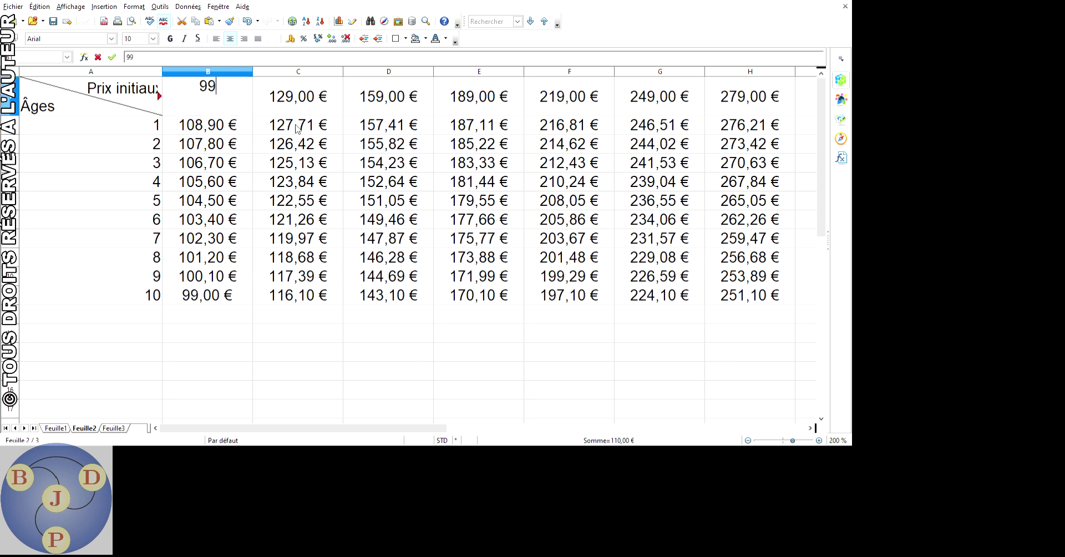
key(Return)
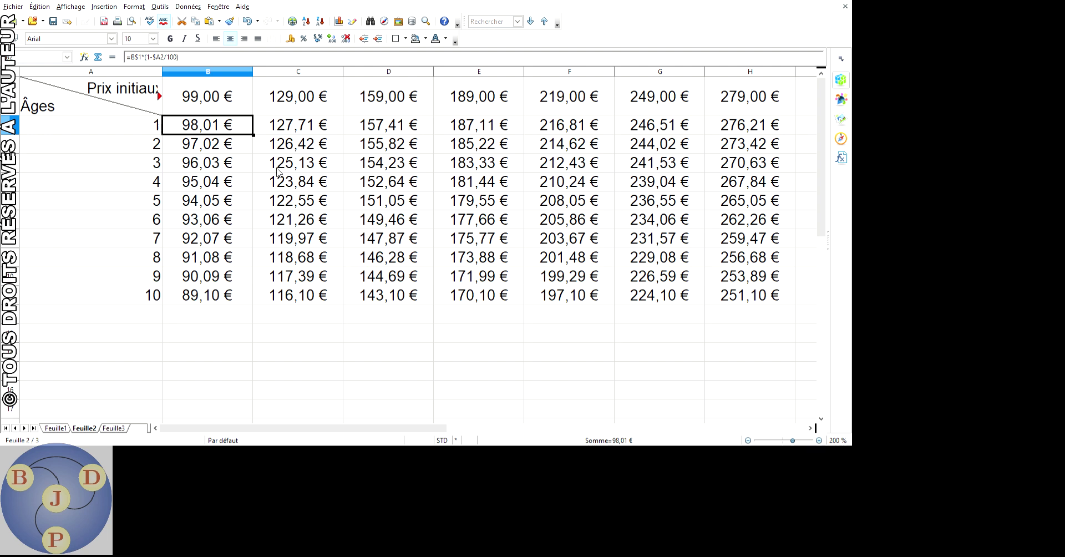
Extend the age 10 row, A11 to H11, down through row 101 to cover ages up to 100, and review the filled rows
drag(190, 376, 934, 370)
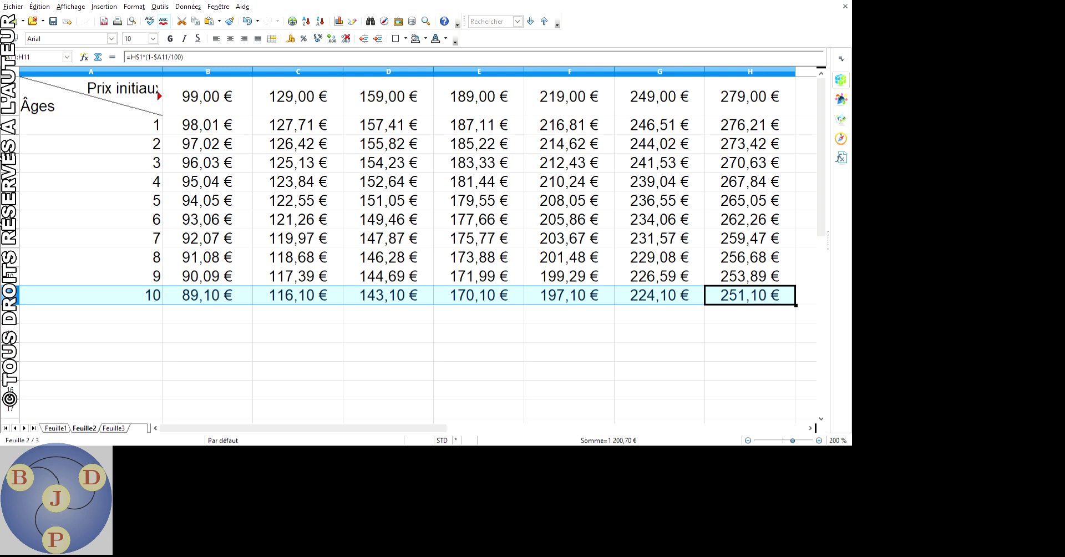
drag(796, 305, 794, 208)
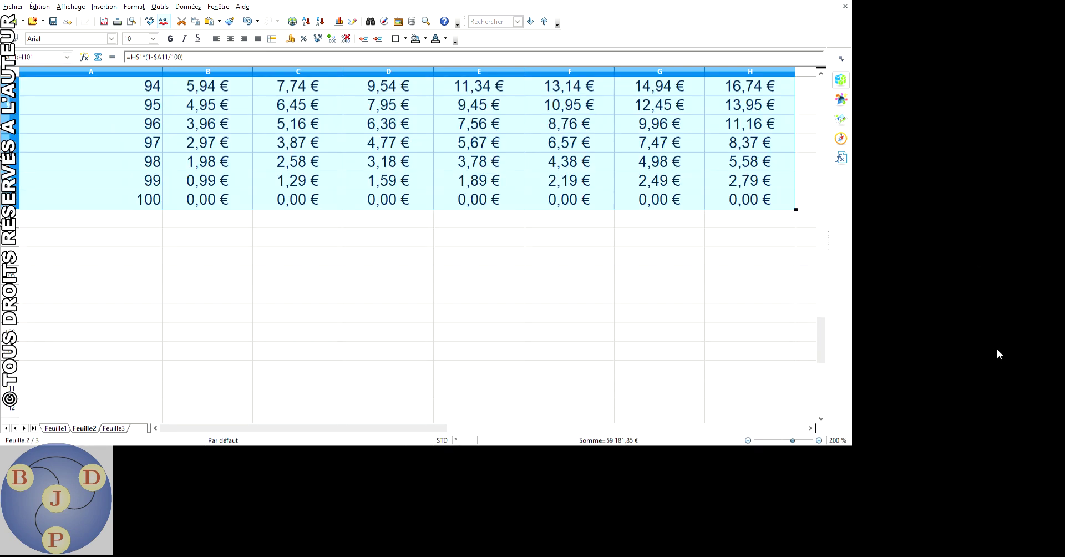
scroll(1024, 421, up, 3)
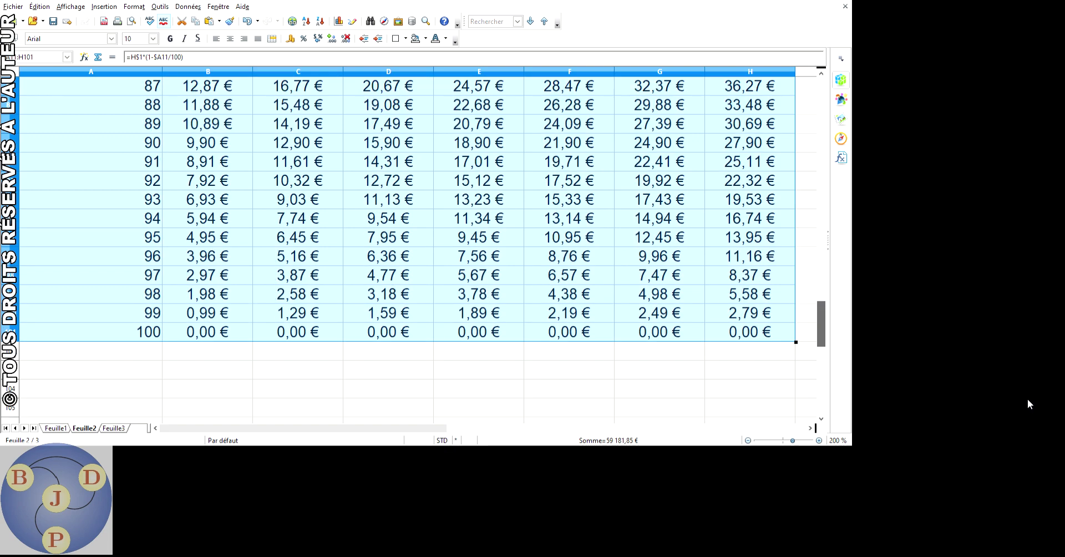
scroll(1027, 391, up, 14)
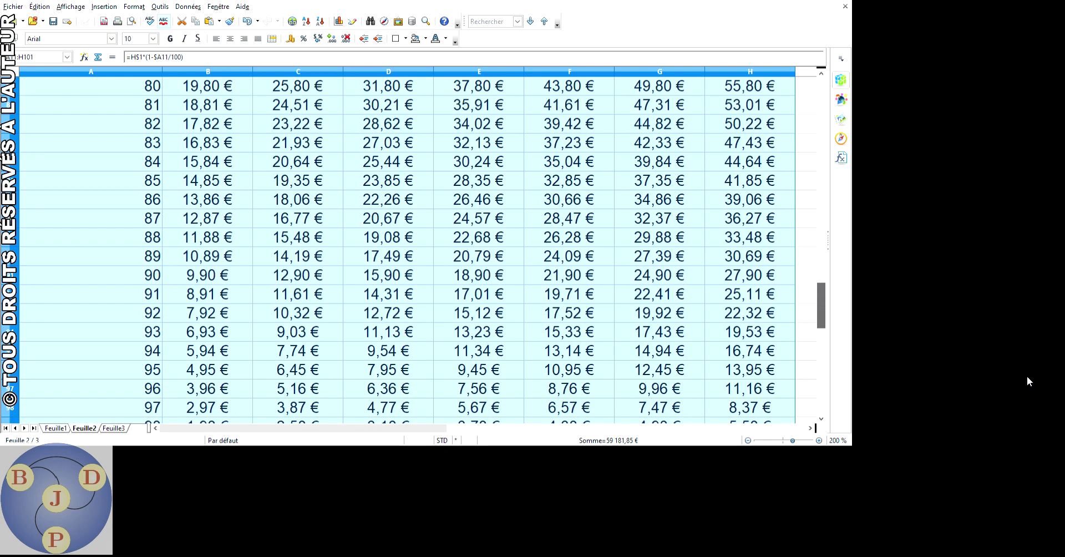